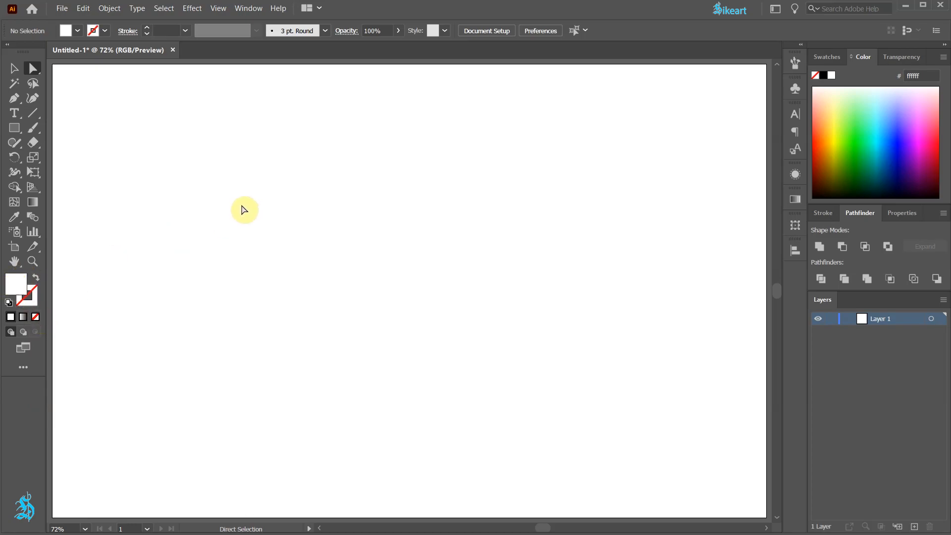
# Step: Create a 500 × 500 px circle with the Ellipse tool, keeping width and height proportions linked
pyautogui.press('l')
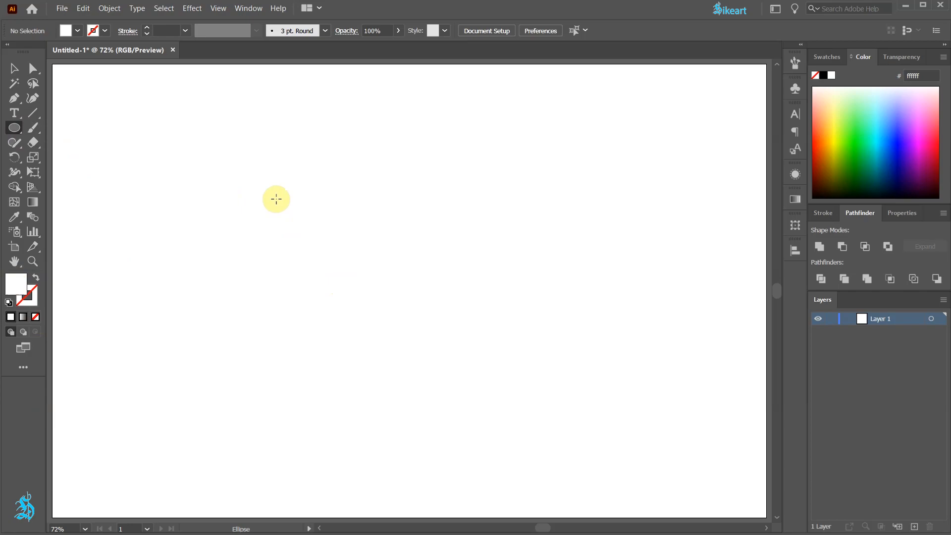
pyautogui.click(276, 198)
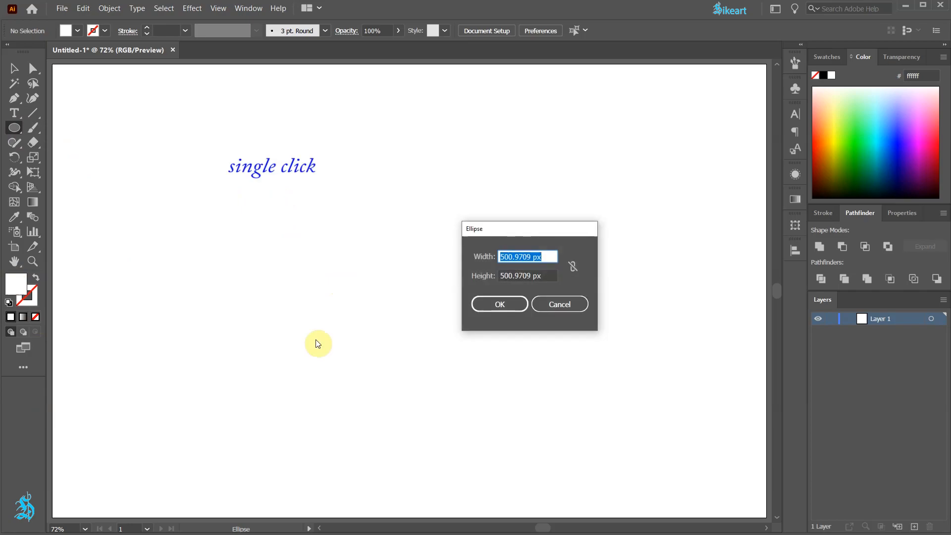
pyautogui.click(573, 267)
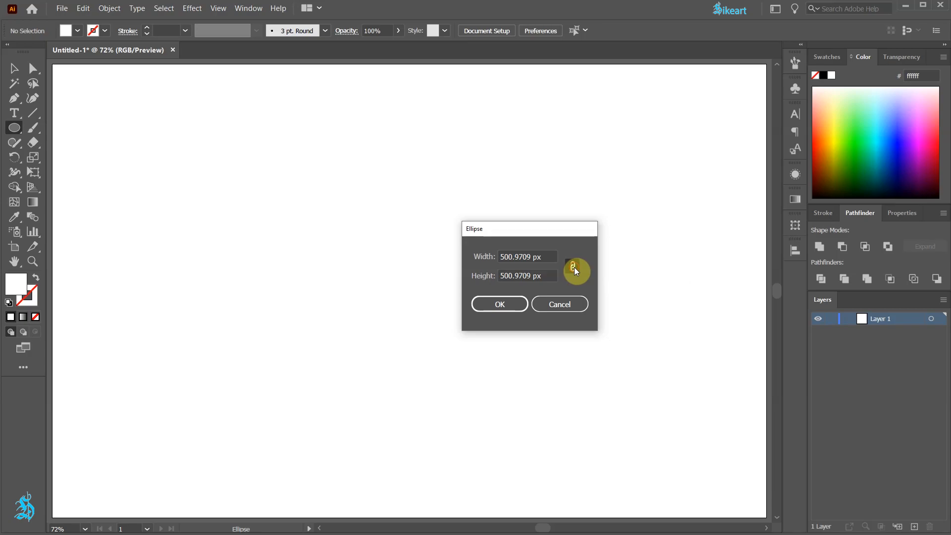
pyautogui.moveTo(543, 256); pyautogui.dragTo(483, 256)
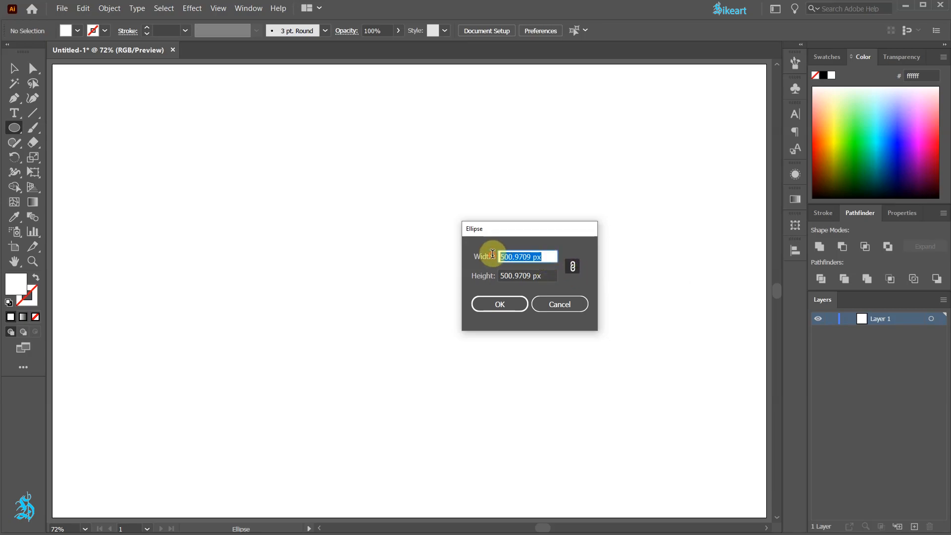
pyautogui.write('500')
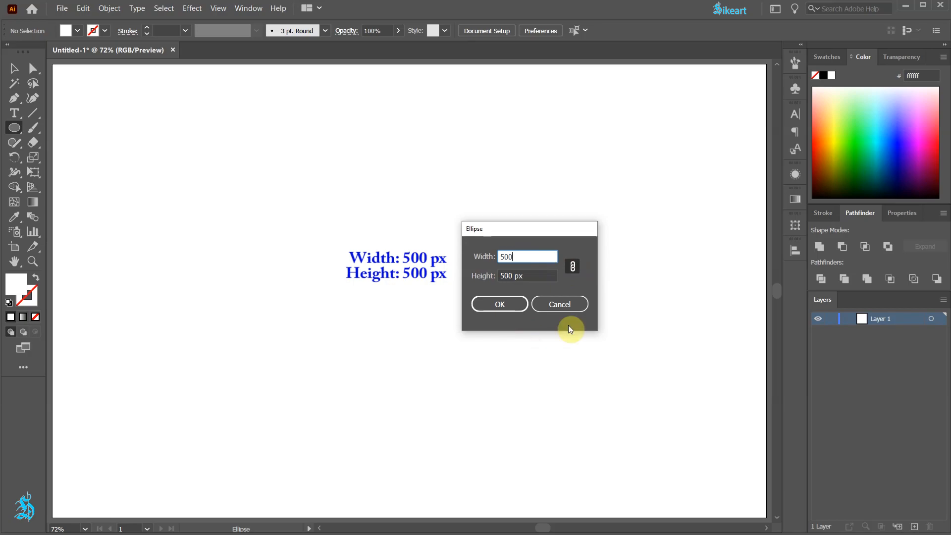
pyautogui.click(514, 304)
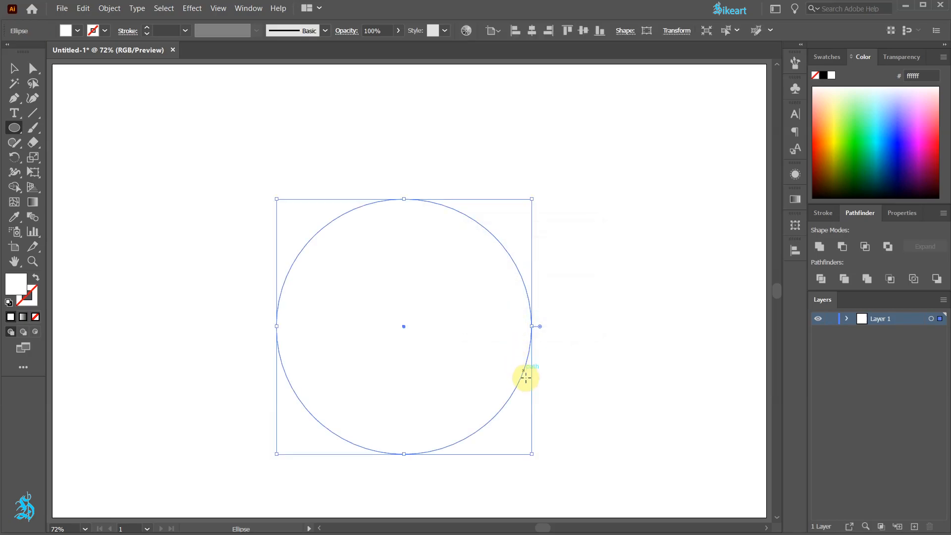
# Step: Center the circle horizontally and vertically, aligned to the artboard
pyautogui.click(796, 251)
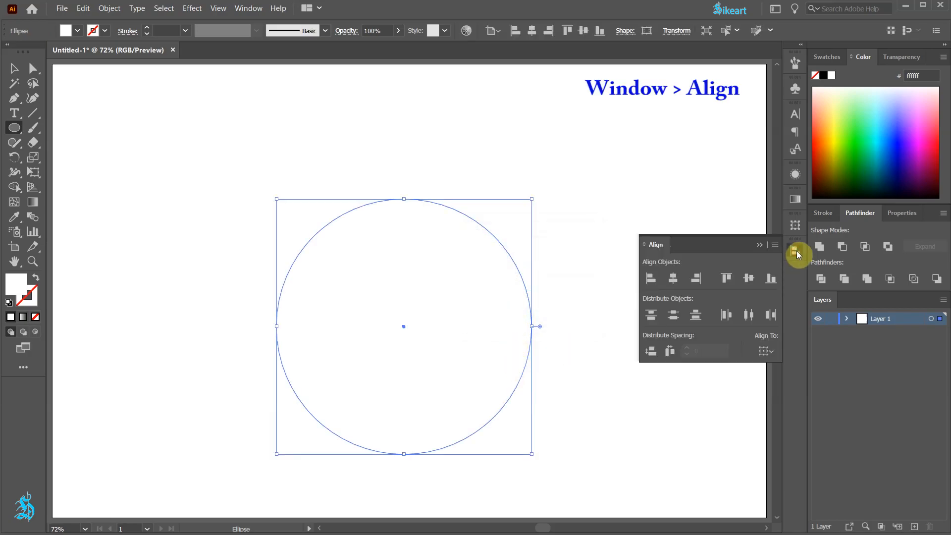
pyautogui.click(768, 350)
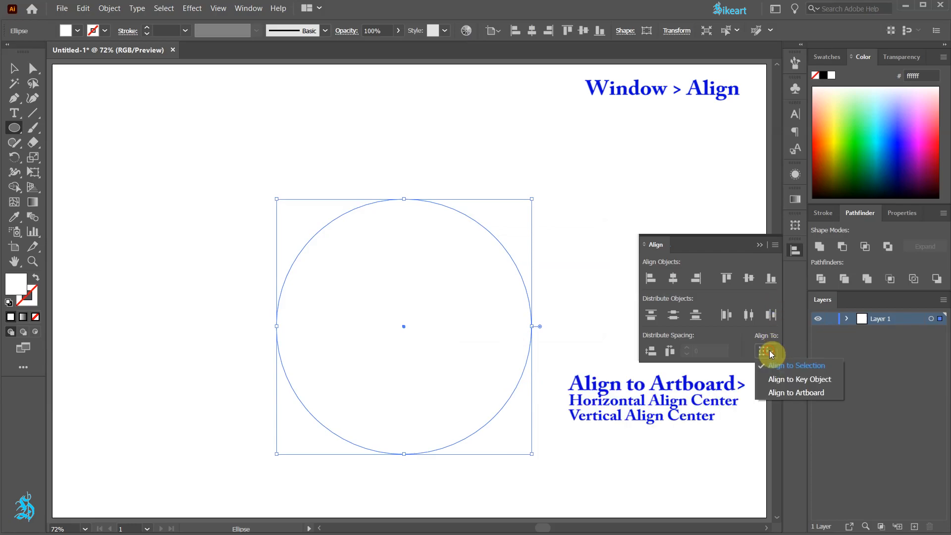
pyautogui.click(796, 394)
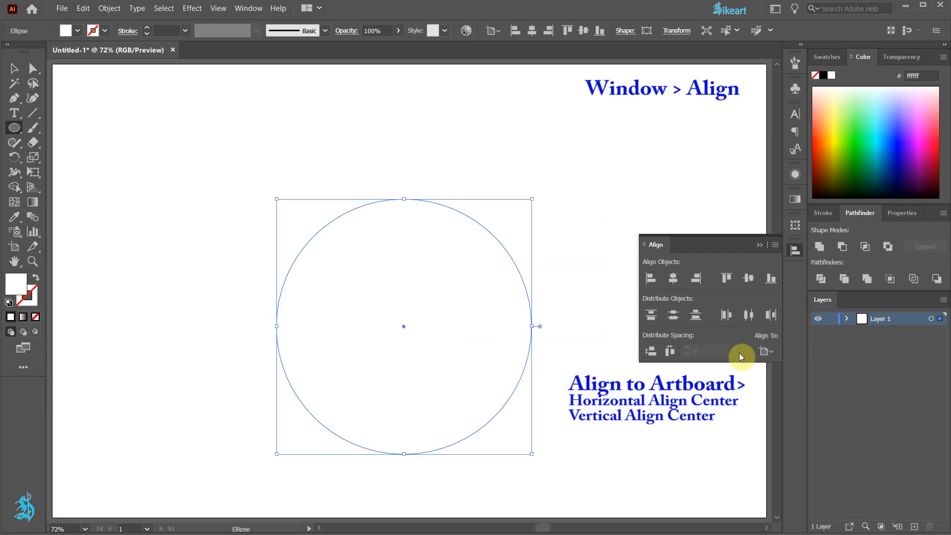
pyautogui.click(674, 278)
pyautogui.click(748, 277)
pyautogui.click(759, 246)
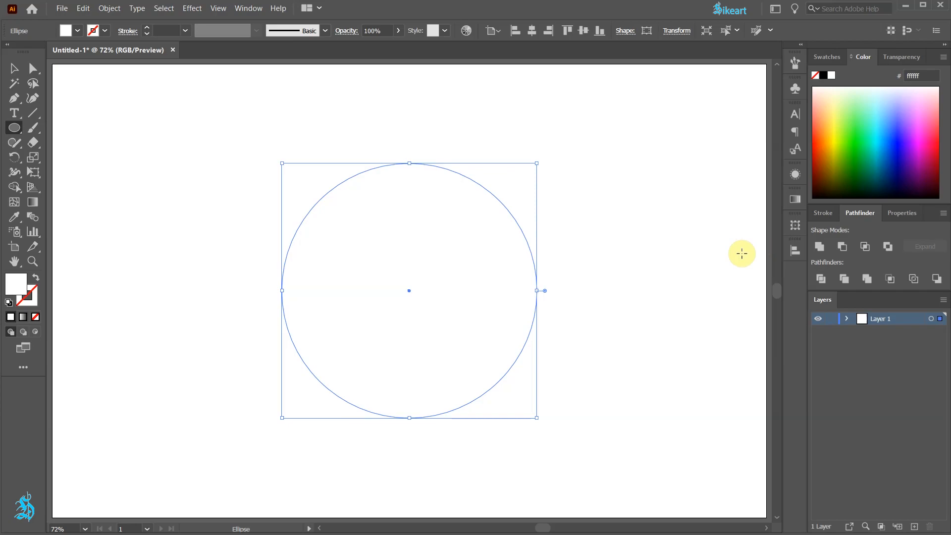
# Step: Expand Layer 1 and duplicate the circle four times within the layer so five stacked ellipses exist
pyautogui.click(846, 318)
pyautogui.moveTo(900, 331); pyautogui.dragTo(914, 527)
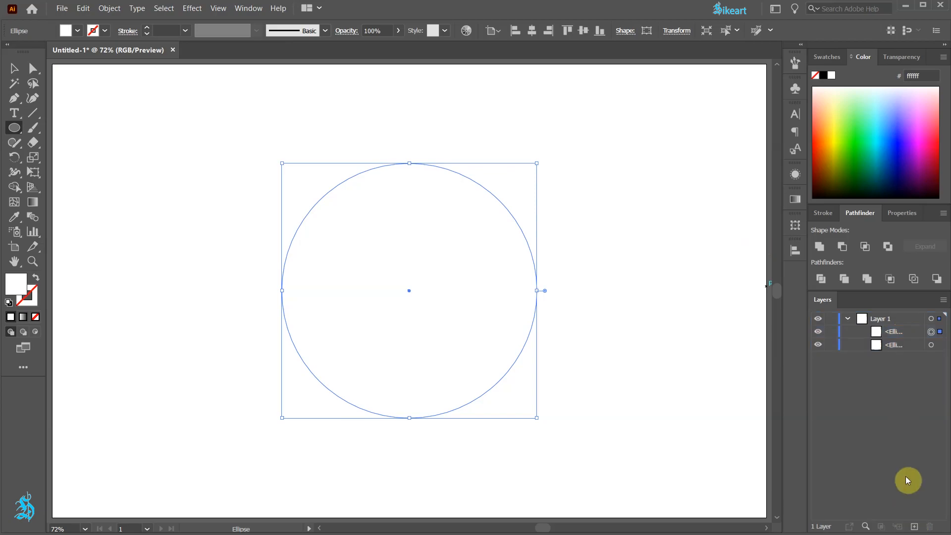
pyautogui.moveTo(906, 346); pyautogui.dragTo(915, 527)
pyautogui.moveTo(911, 362); pyautogui.dragTo(915, 525)
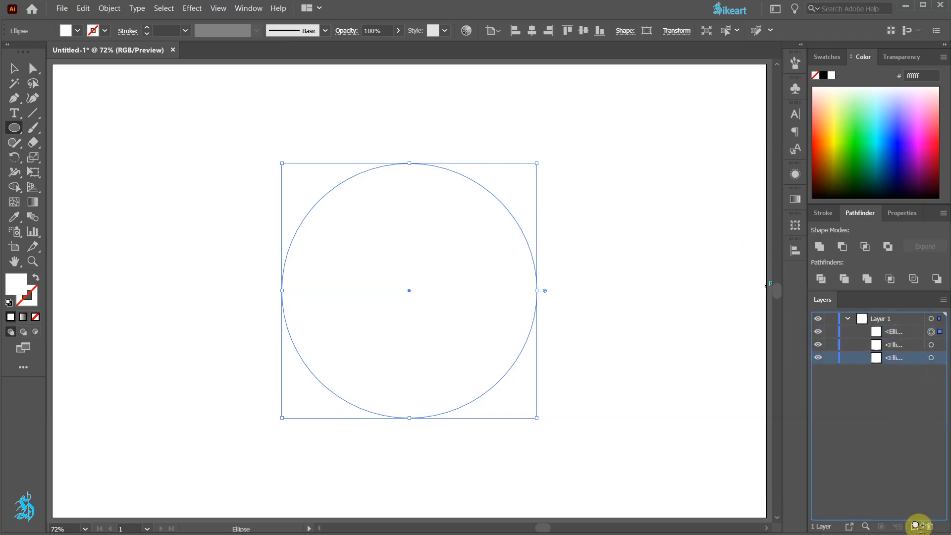
pyautogui.moveTo(913, 372); pyautogui.dragTo(915, 524)
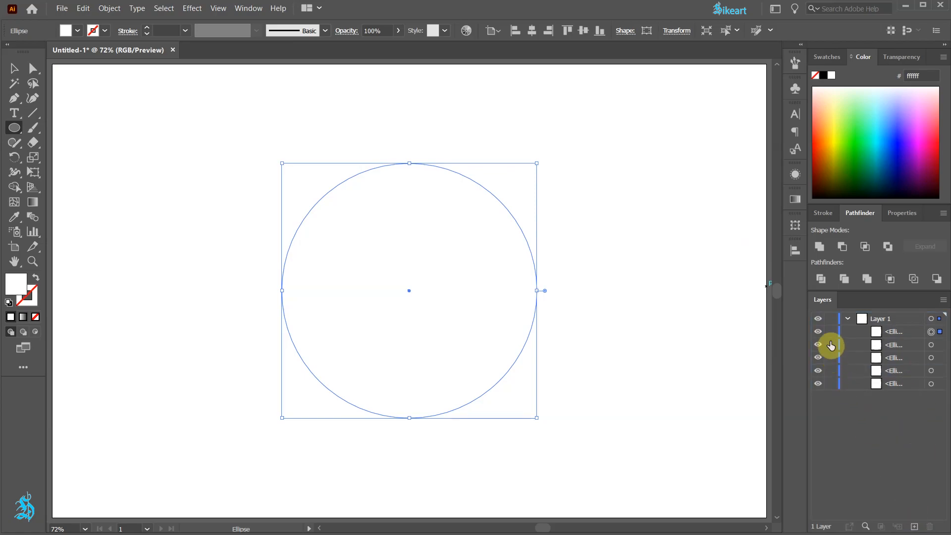
# Step: Lock and hide the upper four ellipses in Layer 1, leaving only the lowest one visible and editable
pyautogui.click(830, 331)
pyautogui.click(831, 346)
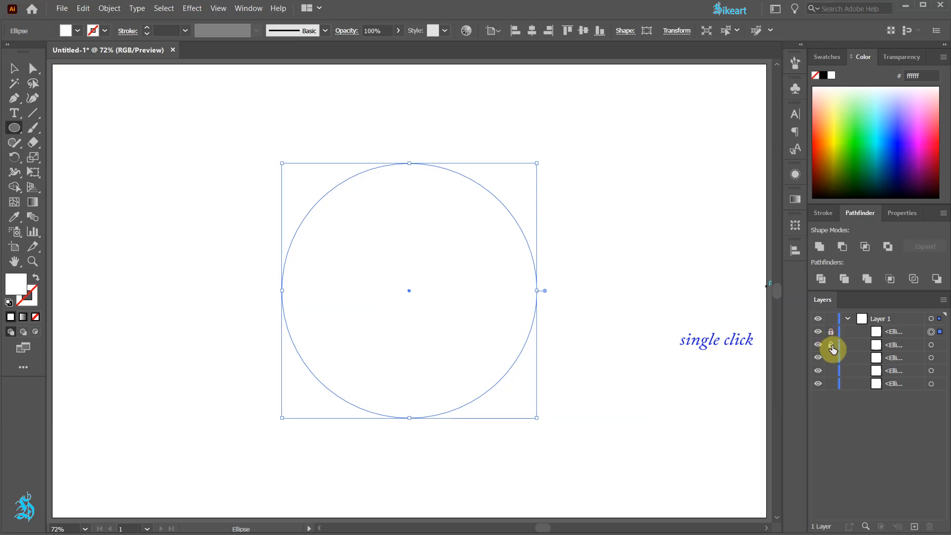
pyautogui.click(832, 358)
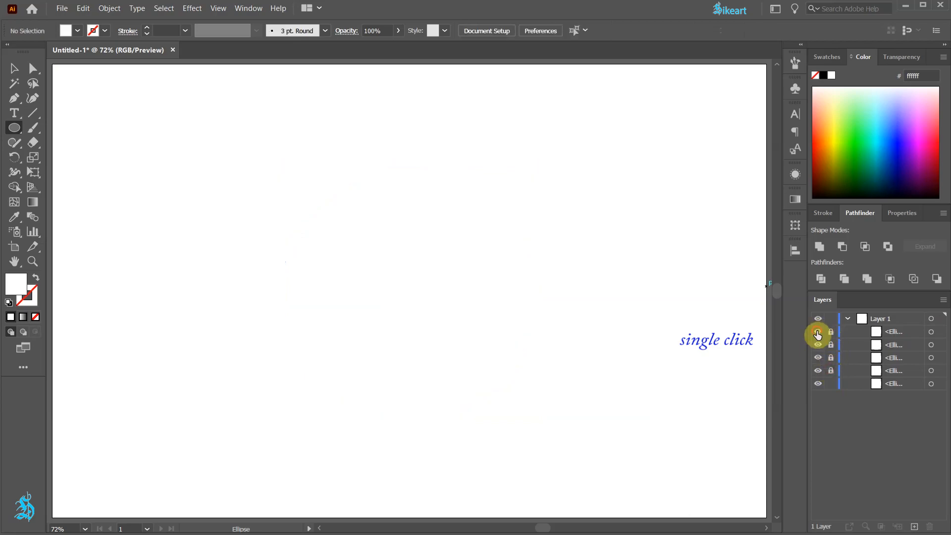
pyautogui.moveTo(818, 332); pyautogui.dragTo(819, 369)
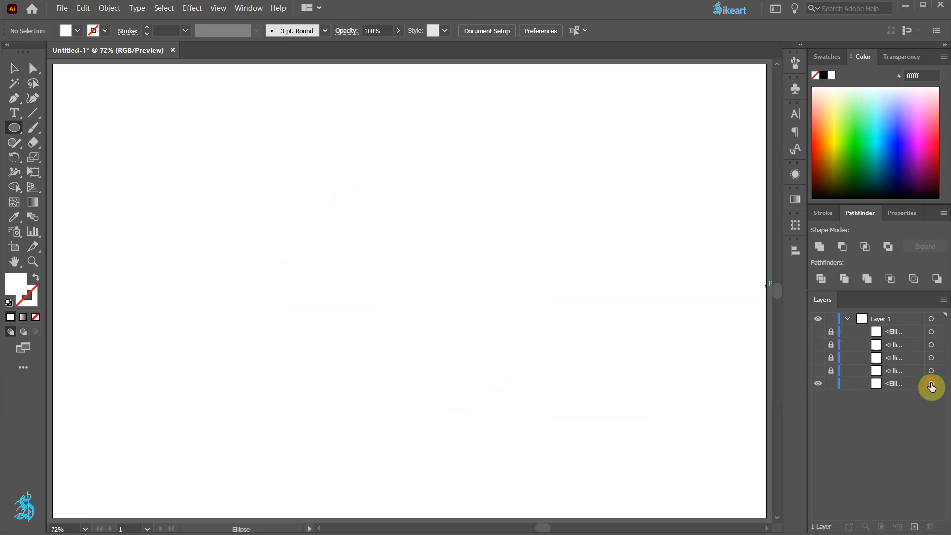
# Step: Fill the lowest ellipse with the red swatch and deselect it
pyautogui.click(930, 384)
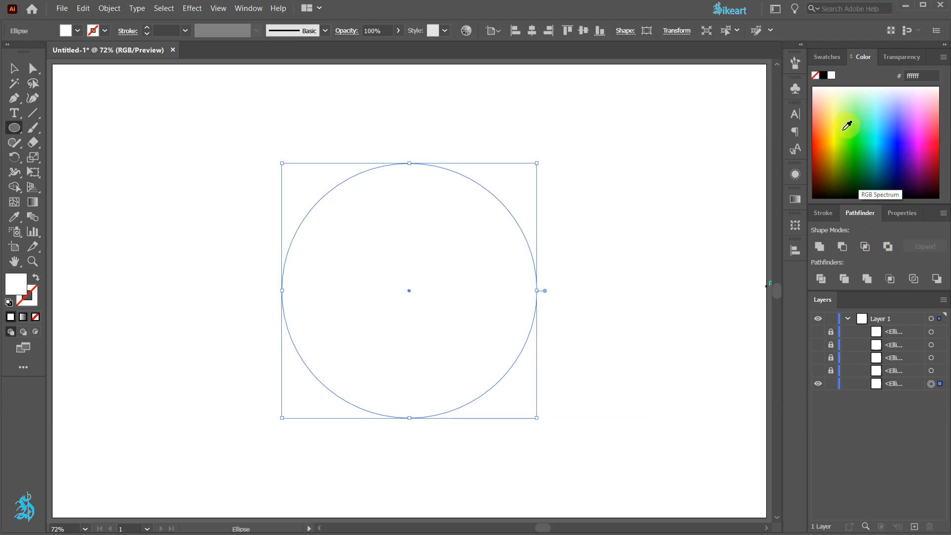
pyautogui.click(833, 58)
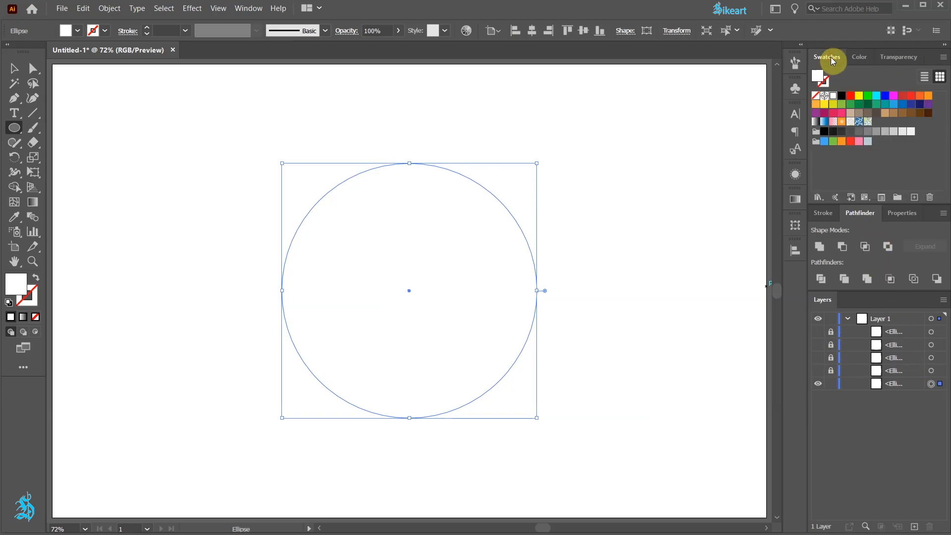
pyautogui.click(850, 95)
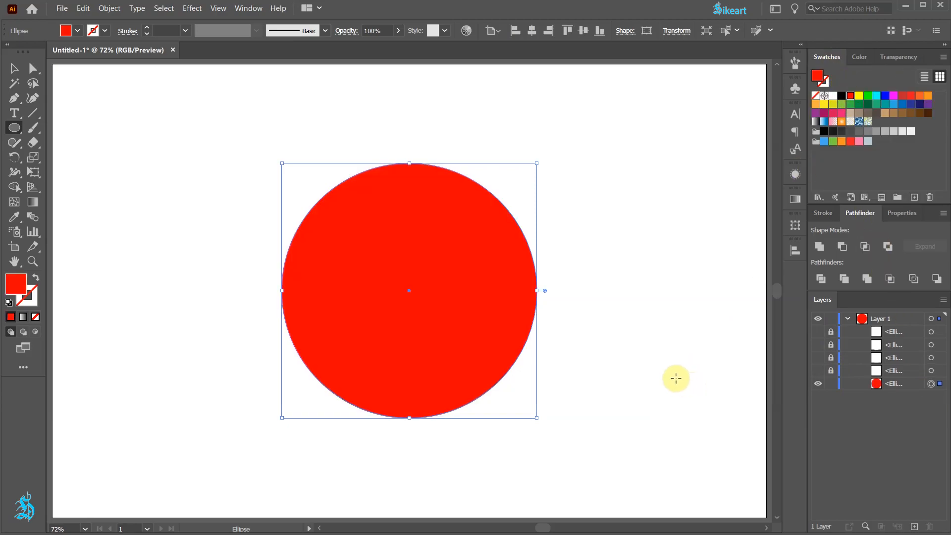
pyautogui.click(634, 233)
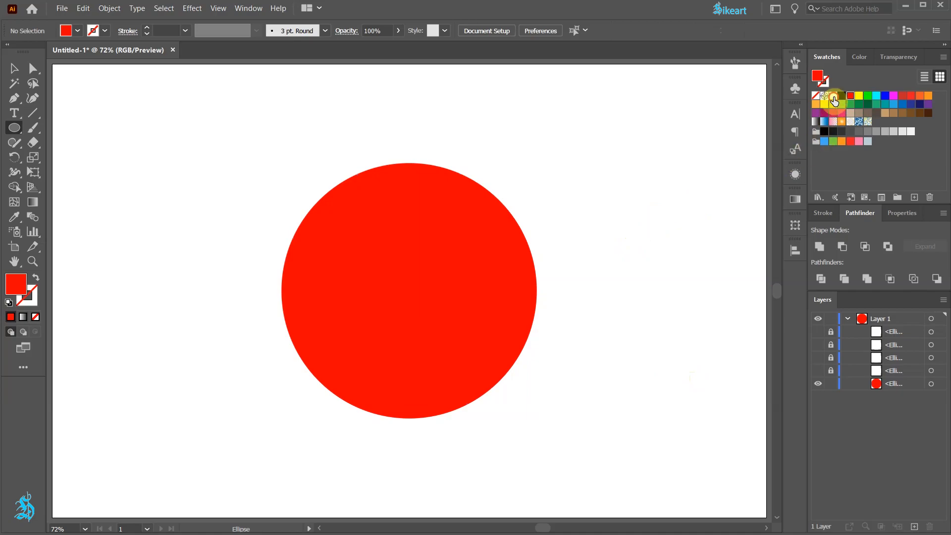
# Step: Draw a white rectangle about 77 × 293 px and position it vertically so its lower edge sits at the red circle's center
pyautogui.click(834, 97)
pyautogui.press('m')
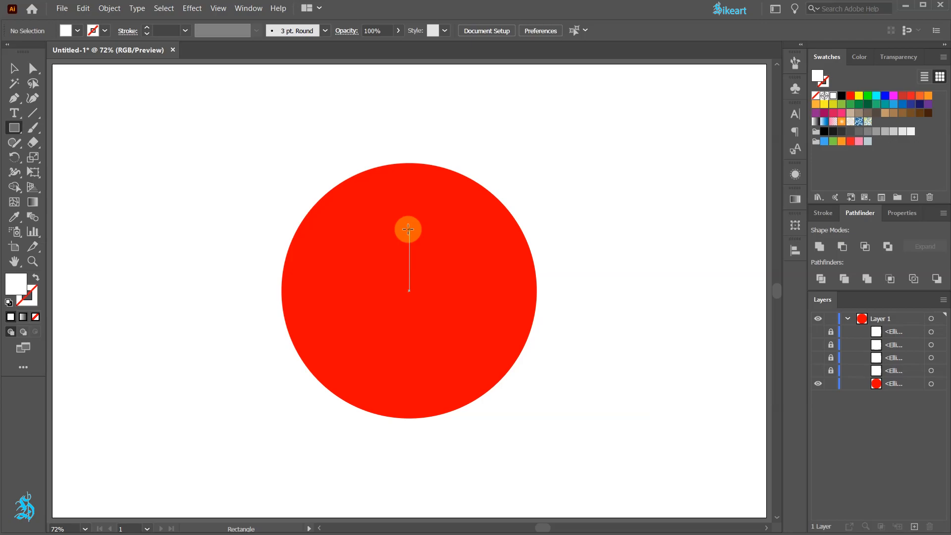
pyautogui.moveTo(408, 229); pyautogui.dragTo(424, 268)
pyautogui.press('v')
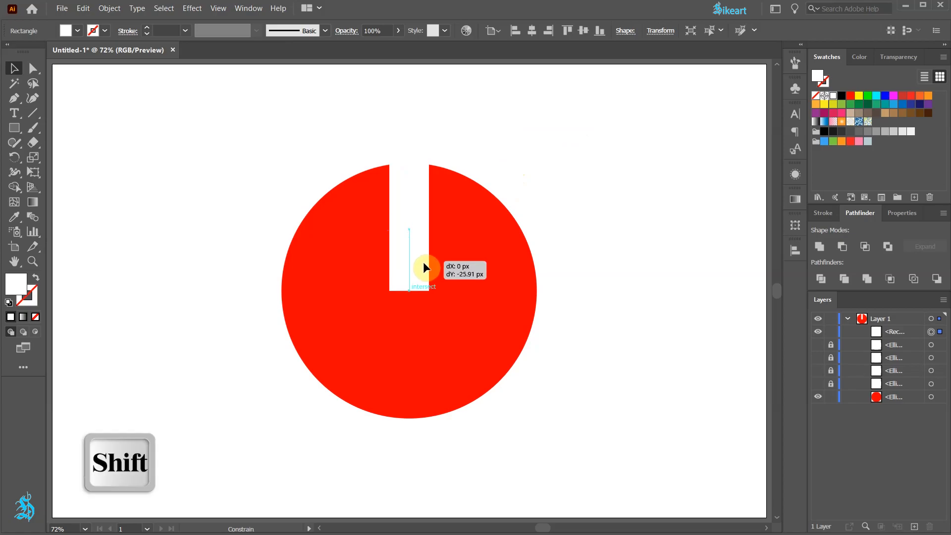
pyautogui.moveTo(424, 268); pyautogui.dragTo(425, 268)
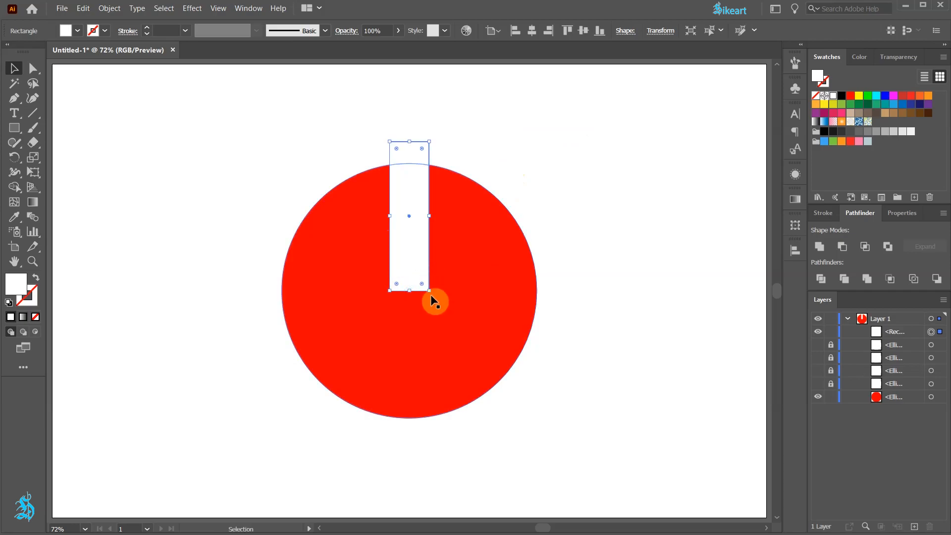
# Step: Isolate the white rectangle and average its two lower anchor points on both axes to make a wedge
pyautogui.press('v')
pyautogui.click(483, 286)
pyautogui.click(418, 213)
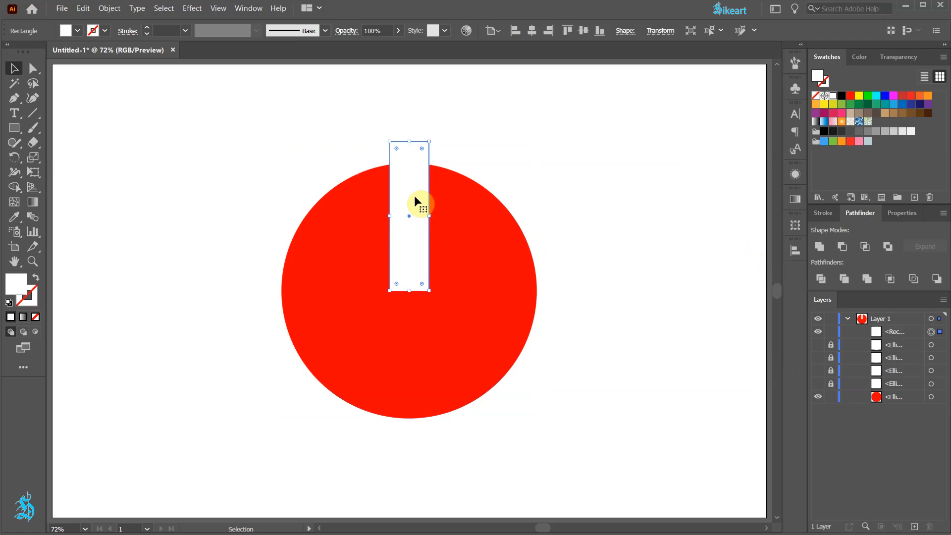
pyautogui.doubleClick(415, 201)
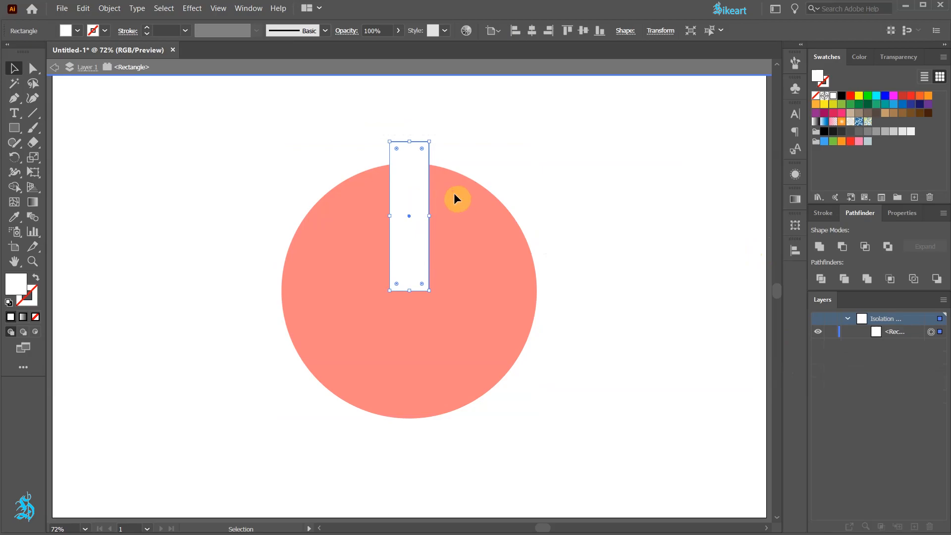
pyautogui.press('a')
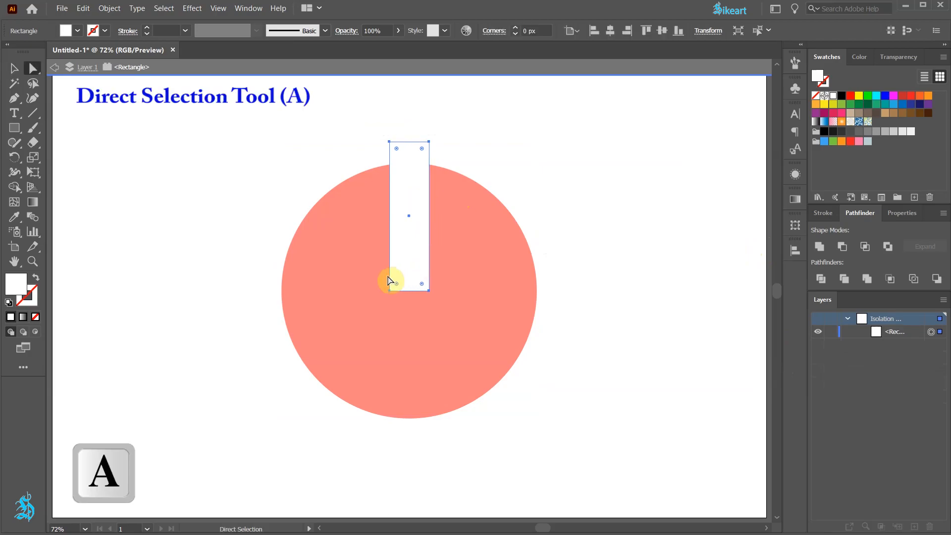
pyautogui.moveTo(382, 274); pyautogui.dragTo(471, 304)
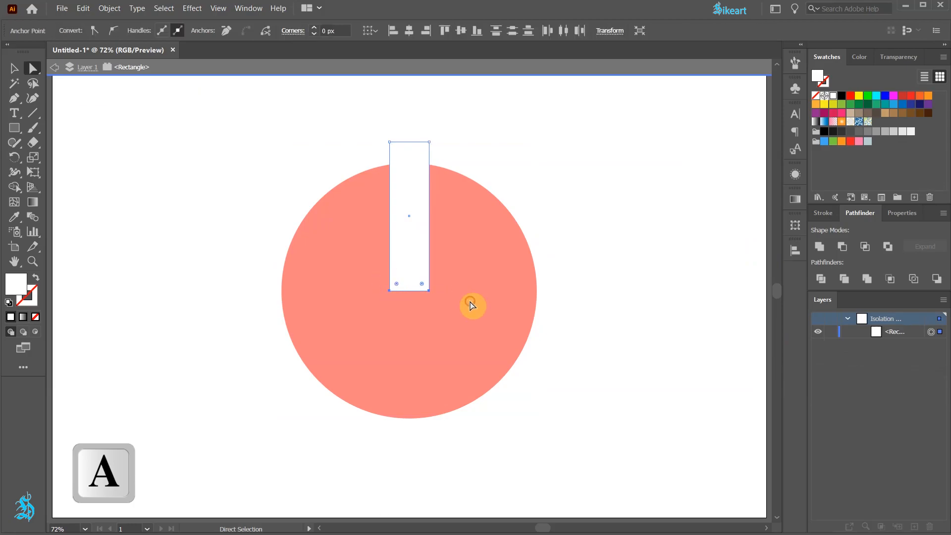
pyautogui.rightClick(453, 256)
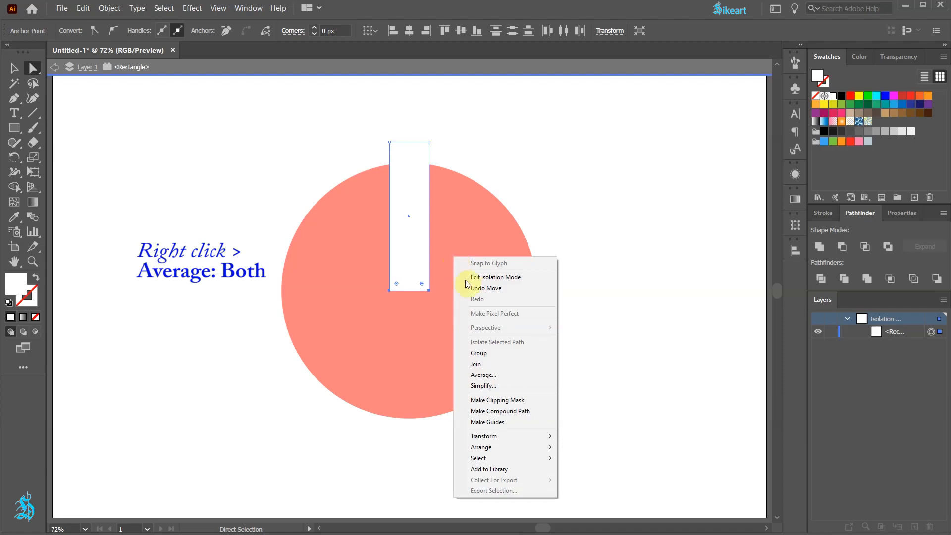
pyautogui.click(495, 376)
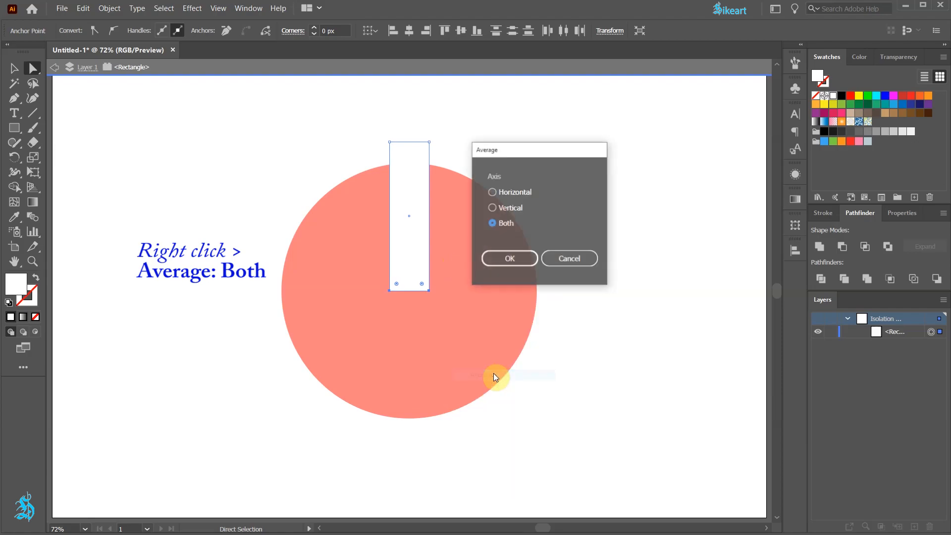
pyautogui.click(519, 258)
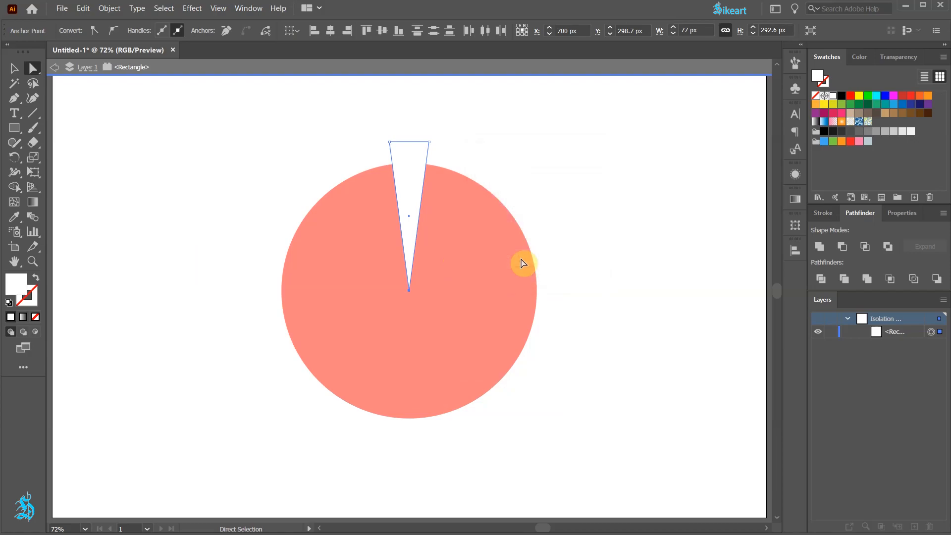
# Step: Pull the wedge's tip anchor aside to check for overlapping points, and undo the move
pyautogui.click(410, 292)
pyautogui.moveTo(410, 292); pyautogui.dragTo(438, 290)
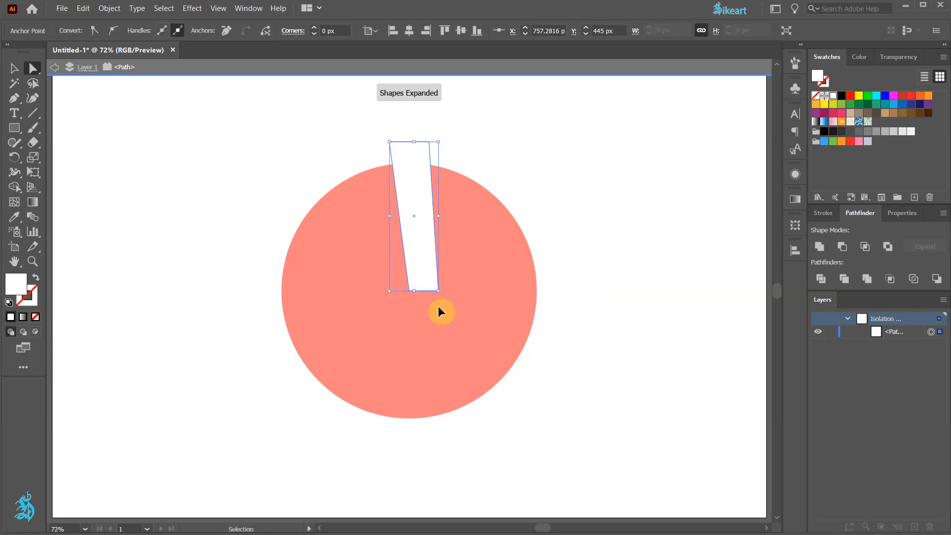
pyautogui.hotkey('ctrl', 'z')
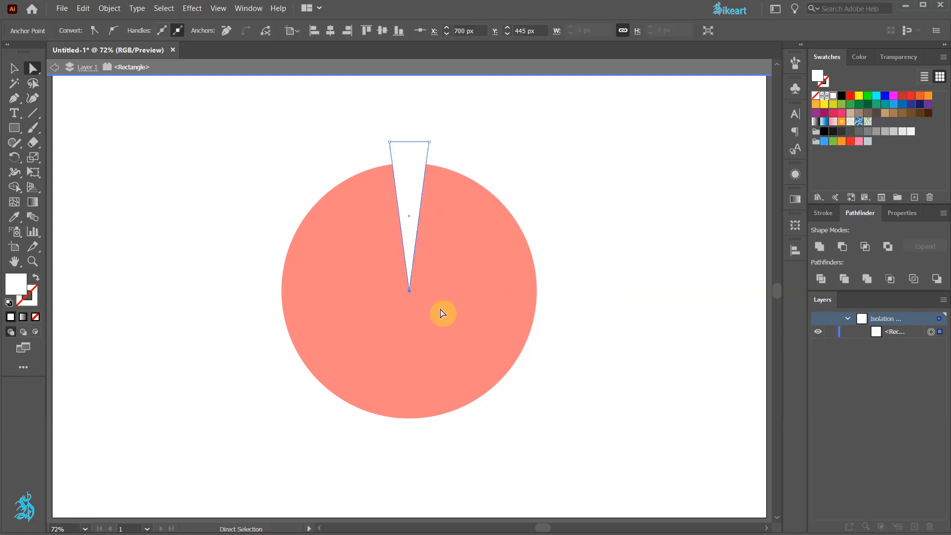
# Step: Delete the duplicate anchor point at the wedge's tip with the Delete Anchor Point tool
pyautogui.press('-')
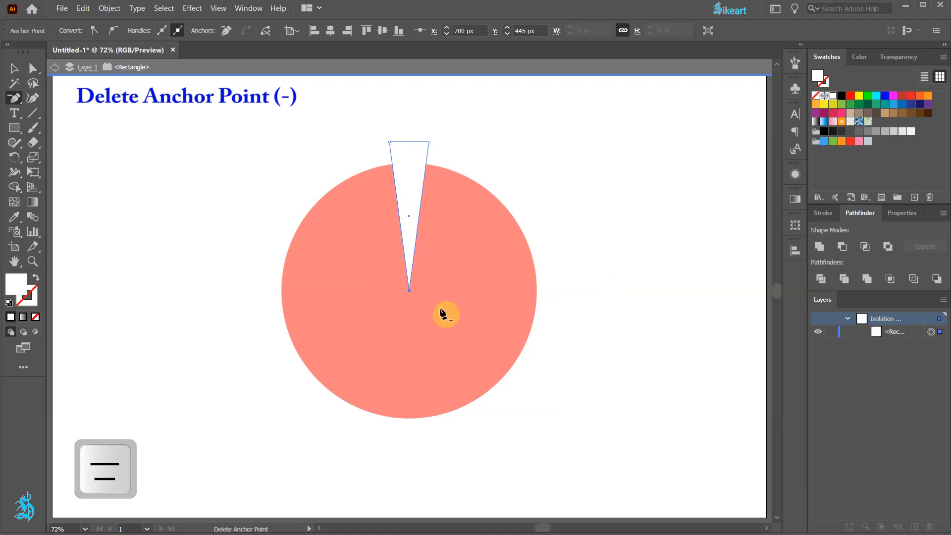
pyautogui.click(409, 291)
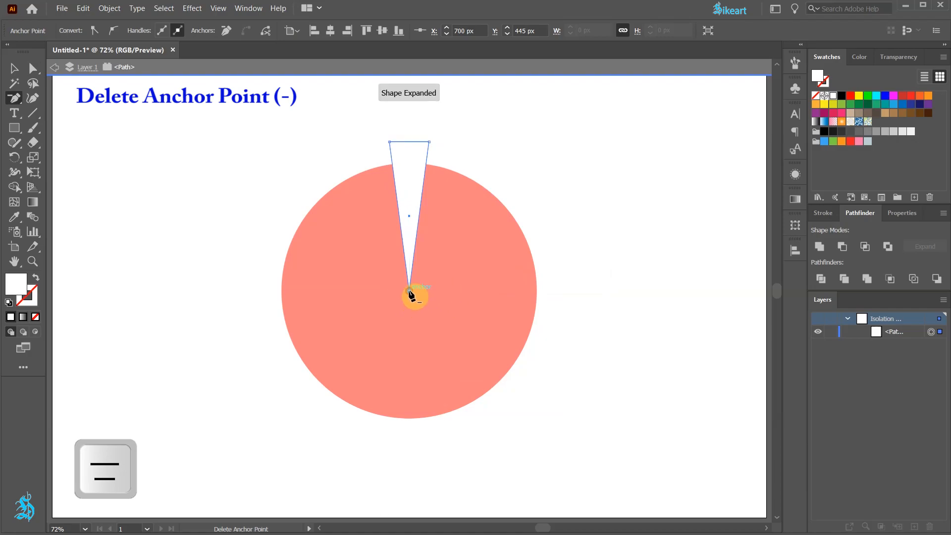
# Step: Test the wedge's tip again by moving its anchor point sideways, and undo the move
pyautogui.press('a')
pyautogui.click(442, 293)
pyautogui.moveTo(409, 292); pyautogui.dragTo(436, 295)
pyautogui.hotkey('ctrl', 'z')
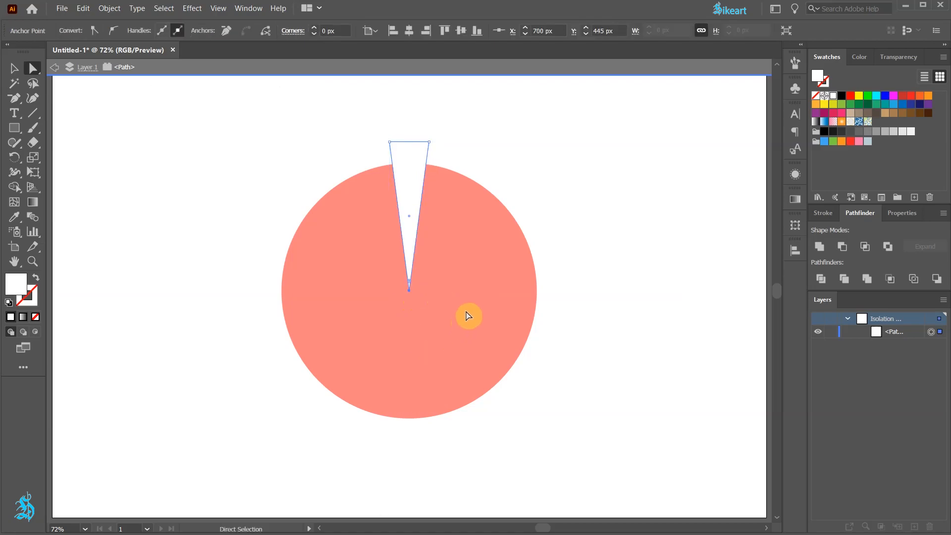
# Step: Apply a Twist effect of 14° to the white wedge
pyautogui.press('v')
pyautogui.click(408, 187)
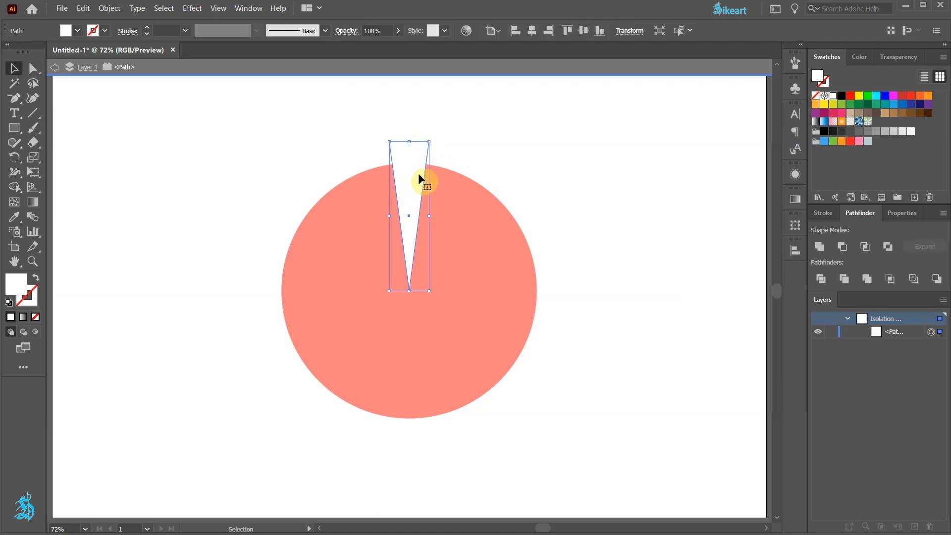
pyautogui.click(193, 9)
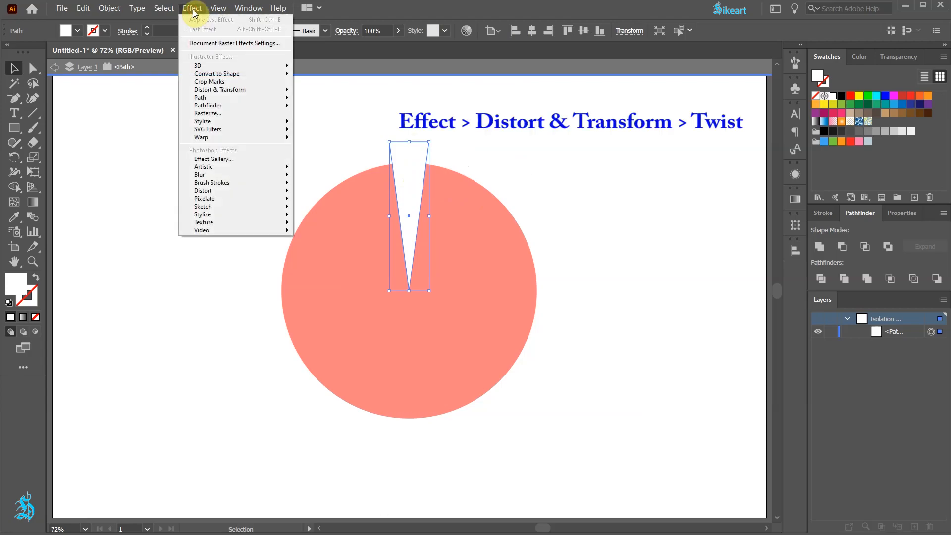
pyautogui.moveTo(237, 90)
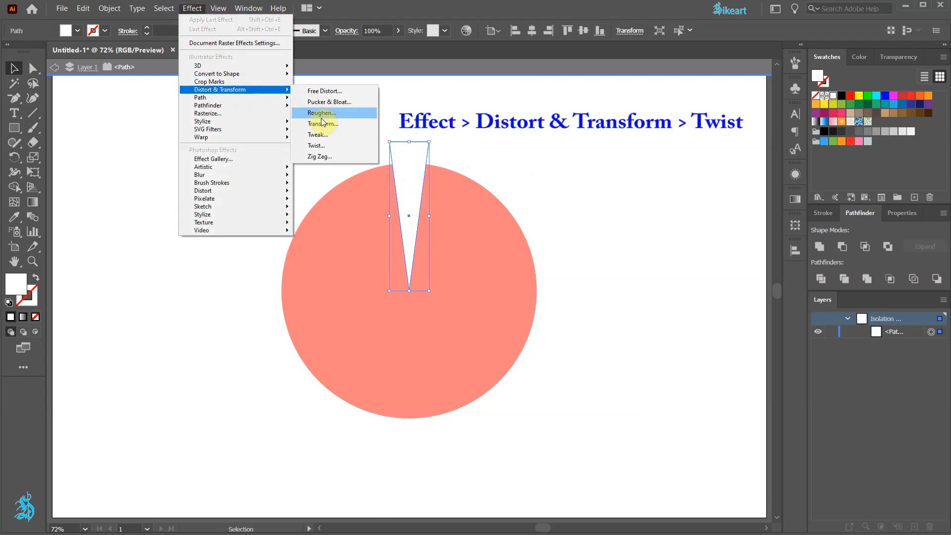
pyautogui.click(355, 145)
pyautogui.click(537, 175)
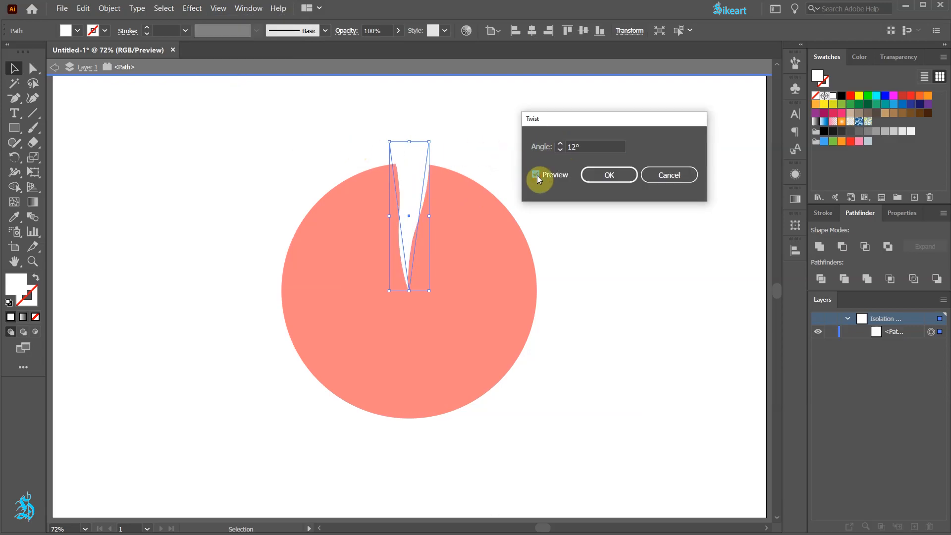
pyautogui.click(560, 144)
pyautogui.click(559, 145)
pyautogui.click(559, 144)
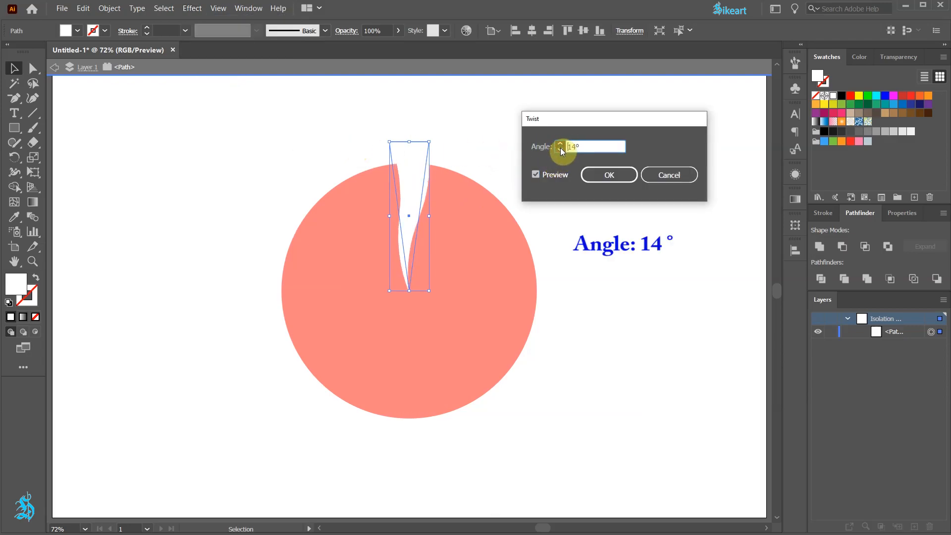
pyautogui.click(602, 177)
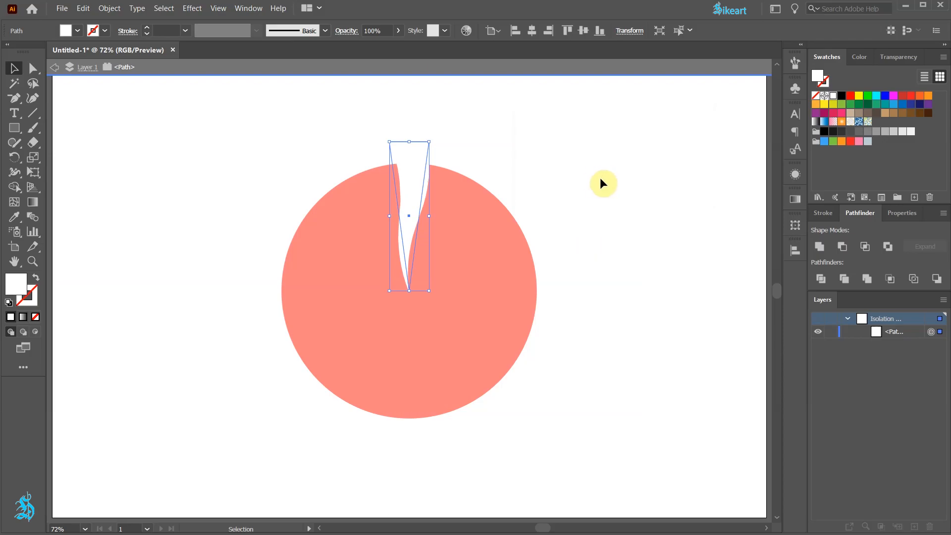
# Step: Expand the appearance of the twisted wedge into a regular path
pyautogui.click(110, 8)
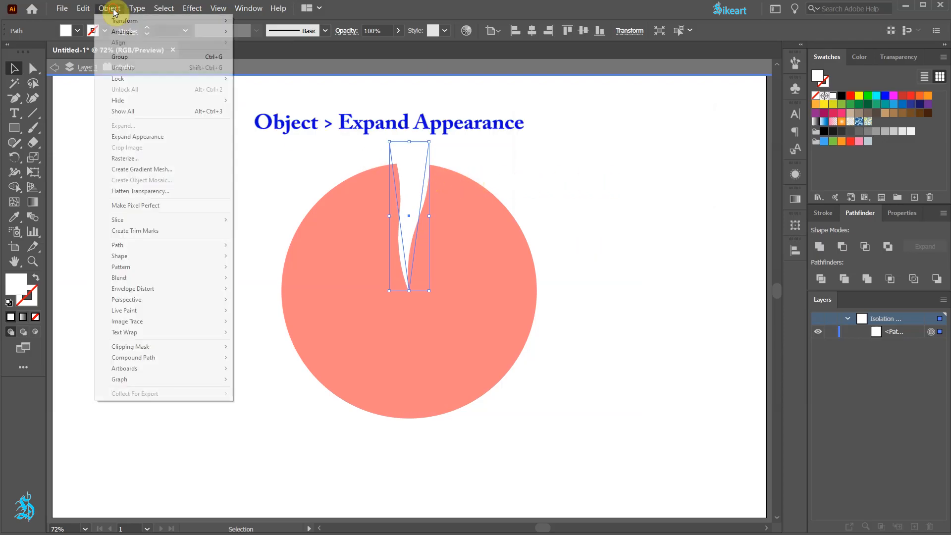
pyautogui.click(153, 138)
pyautogui.scroll(1, 445, 179)
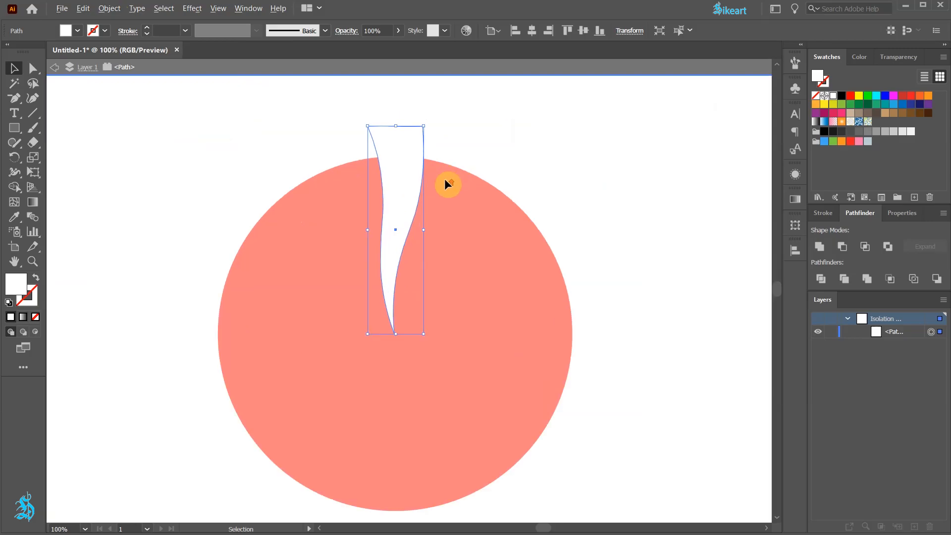
pyautogui.moveTo(444, 178); pyautogui.dragTo(431, 143)
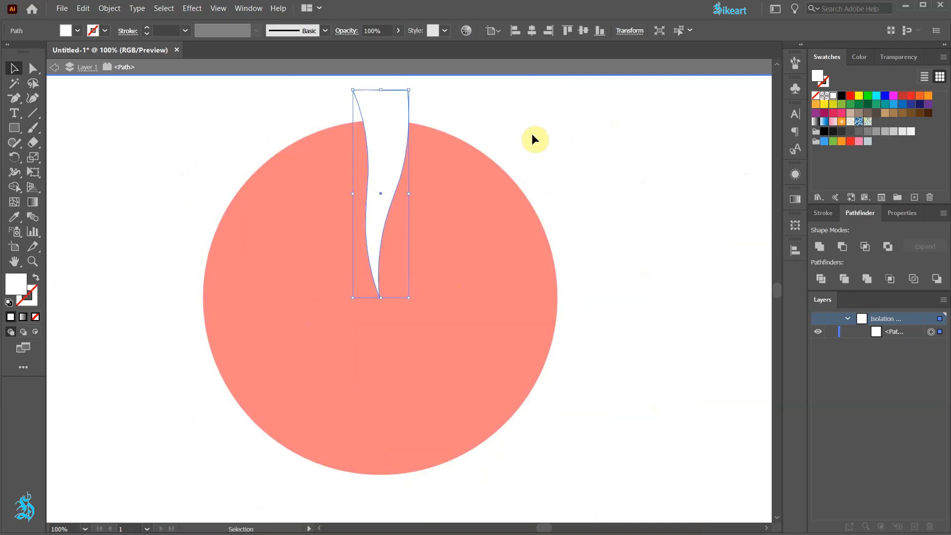
# Step: Make a copy of the wedge rotated by 360/9 degrees around its tip at the circle's center
pyautogui.press('r')
pyautogui.press('r')
pyautogui.keyDown('alt'); pyautogui.click(379, 298); pyautogui.keyUp('alt')
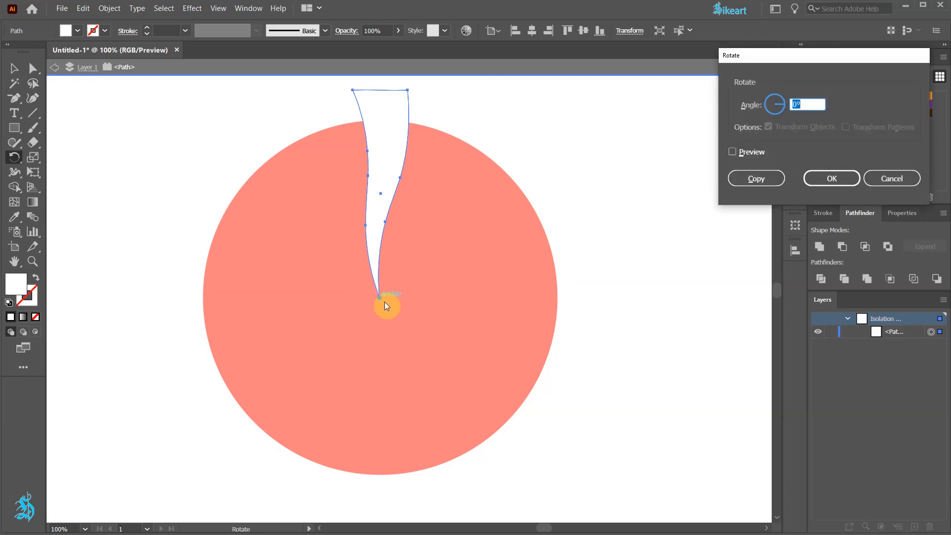
pyautogui.write('360/9')
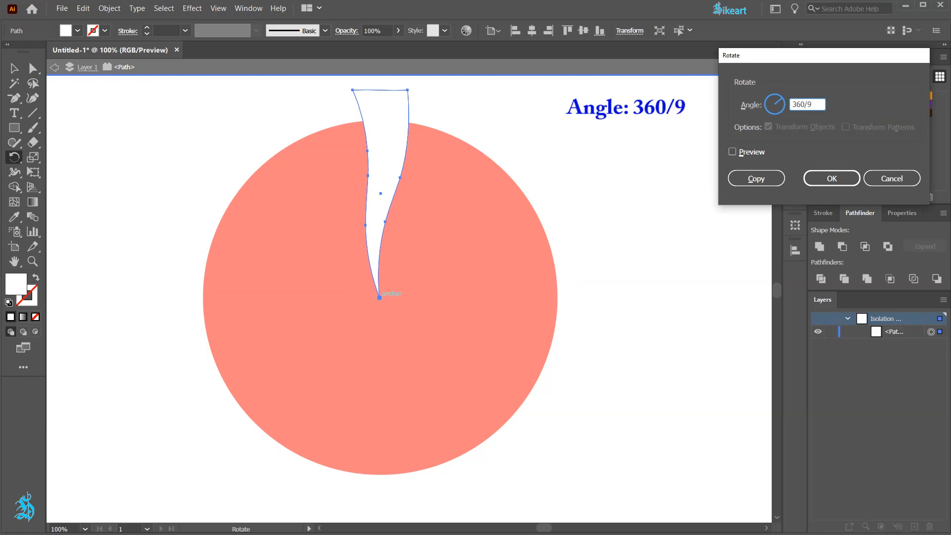
pyautogui.click(777, 179)
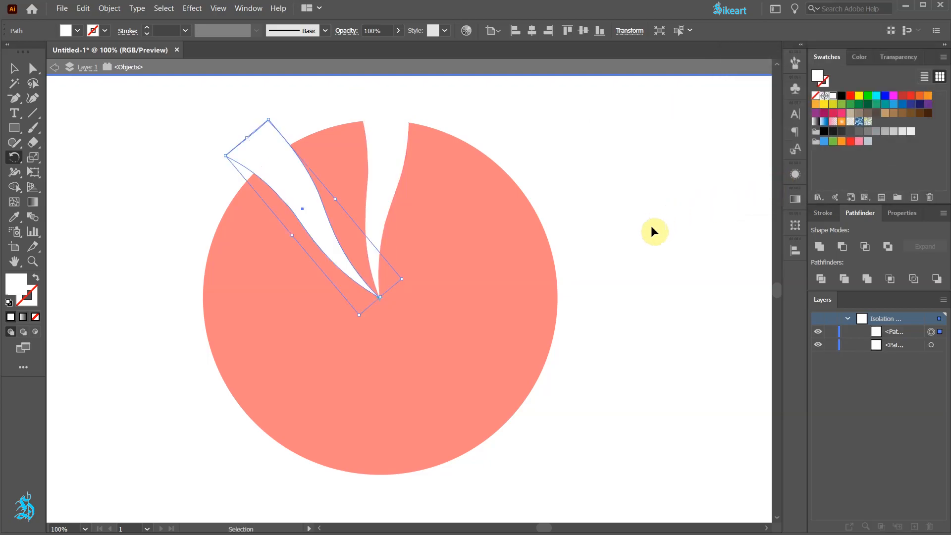
# Step: Repeat the rotated copy until nine wedges surround the center, and exit isolation mode
pyautogui.hotkey('ctrl', 'd')
pyautogui.hotkey('ctrl', 'd')
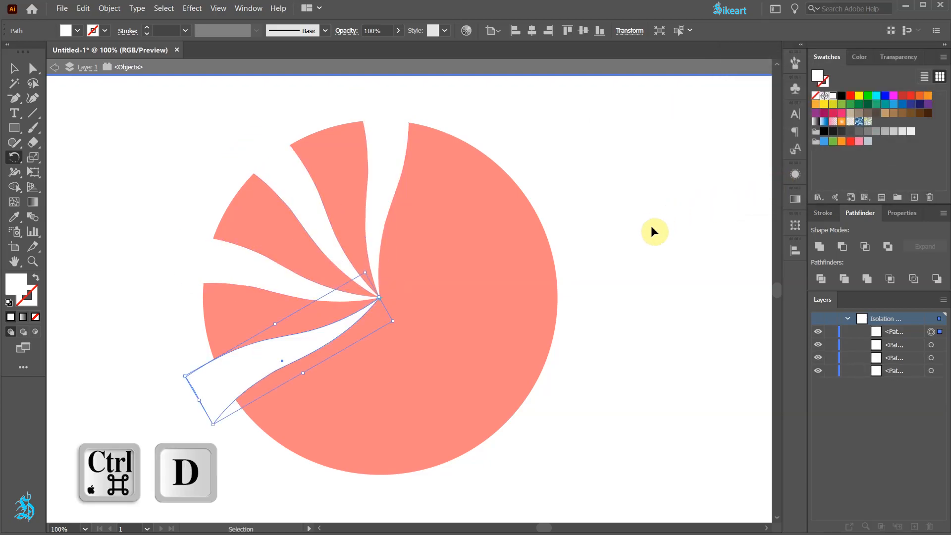
pyautogui.hotkey('ctrl', 'd')
pyautogui.hotkey('ctrl', 'd')
pyautogui.hotkey('ctrl', 'd')
pyautogui.hotkey('ctrl', 'd')
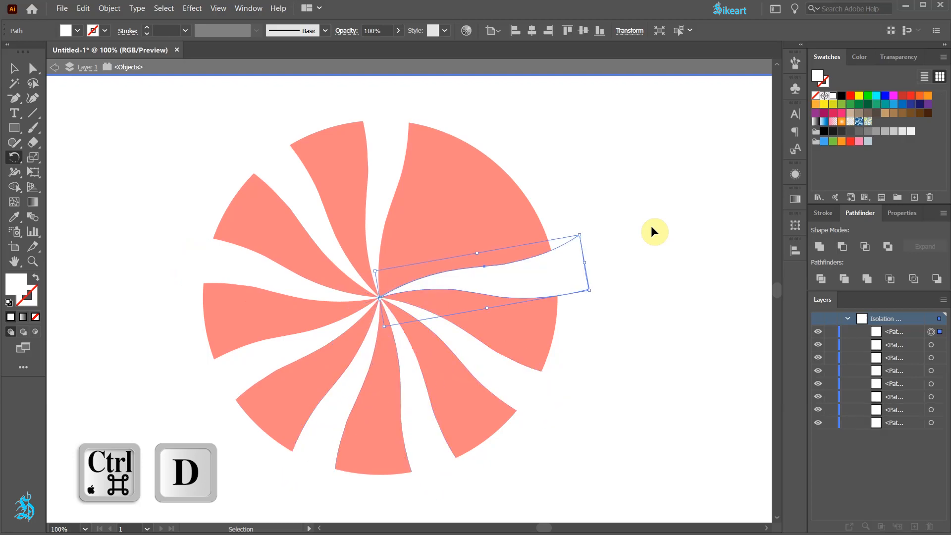
pyautogui.hotkey('ctrl', 'd')
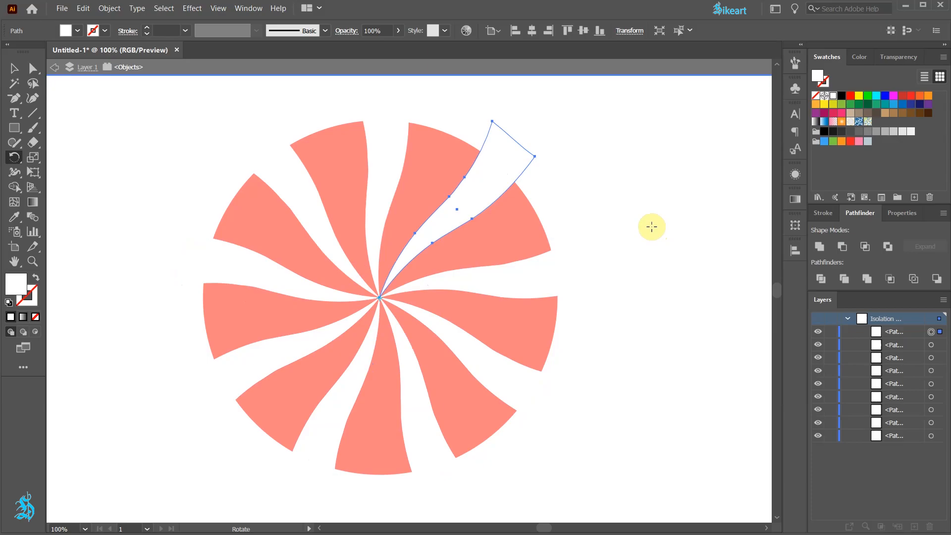
pyautogui.press('Escape')
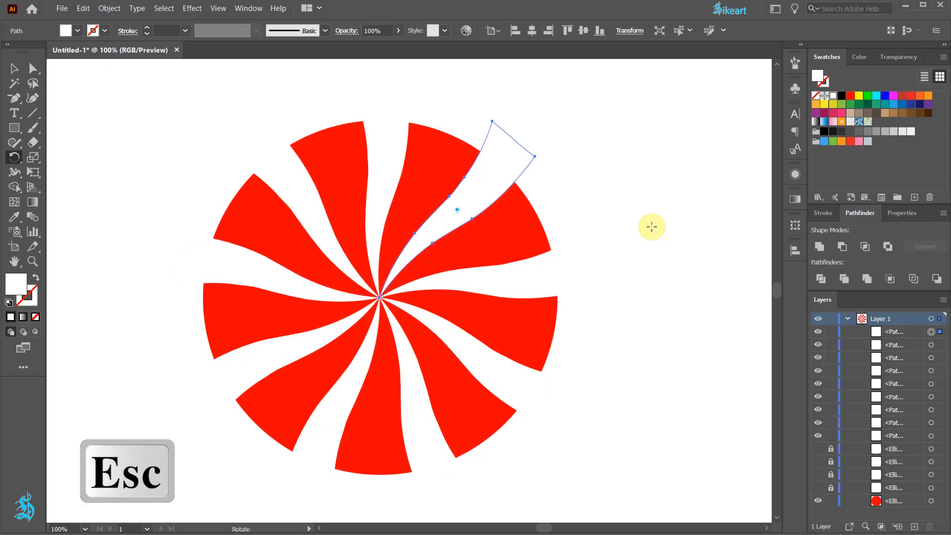
# Step: Divide the wedges and the red circle with Pathfinder, ungroup the resulting pieces and deselect them
pyautogui.press('v')
pyautogui.moveTo(145, 95); pyautogui.dragTo(631, 493)
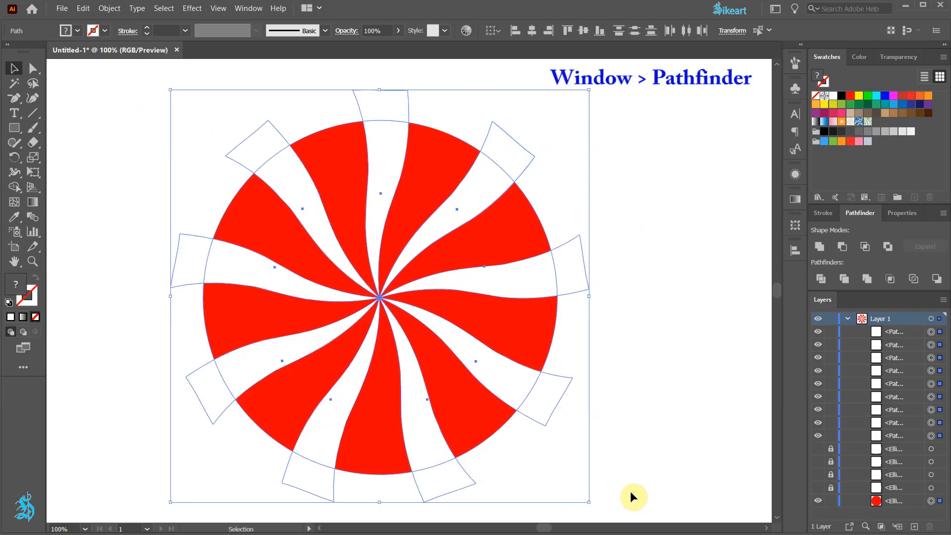
pyautogui.click(821, 282)
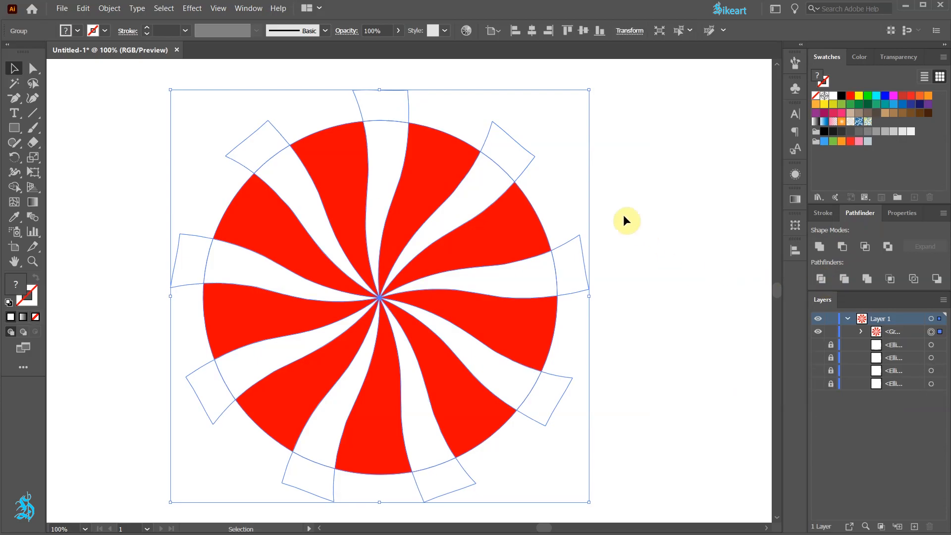
pyautogui.rightClick(506, 158)
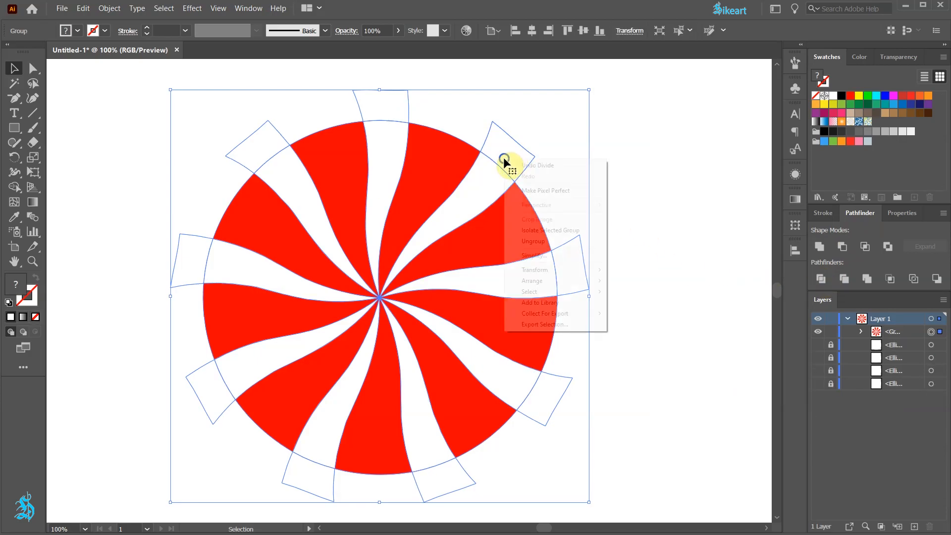
pyautogui.click(547, 242)
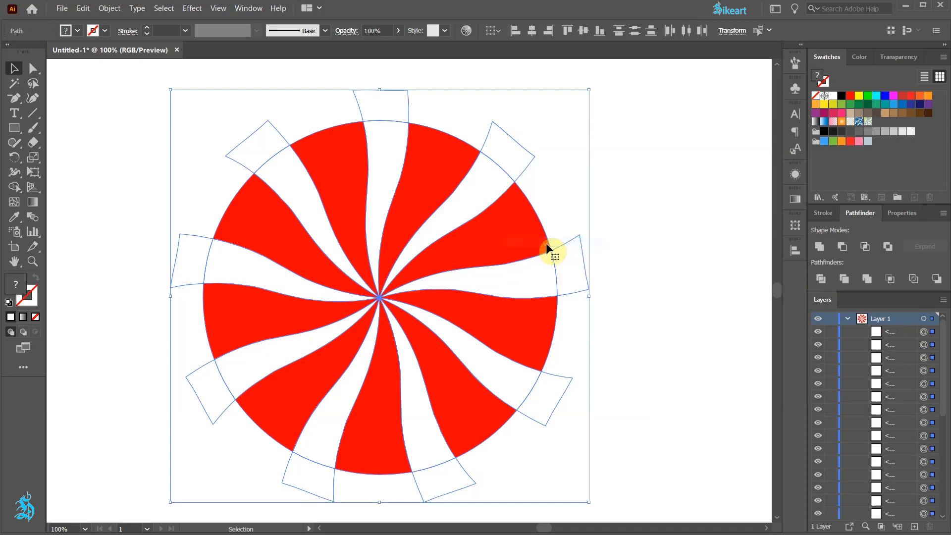
pyautogui.click(620, 224)
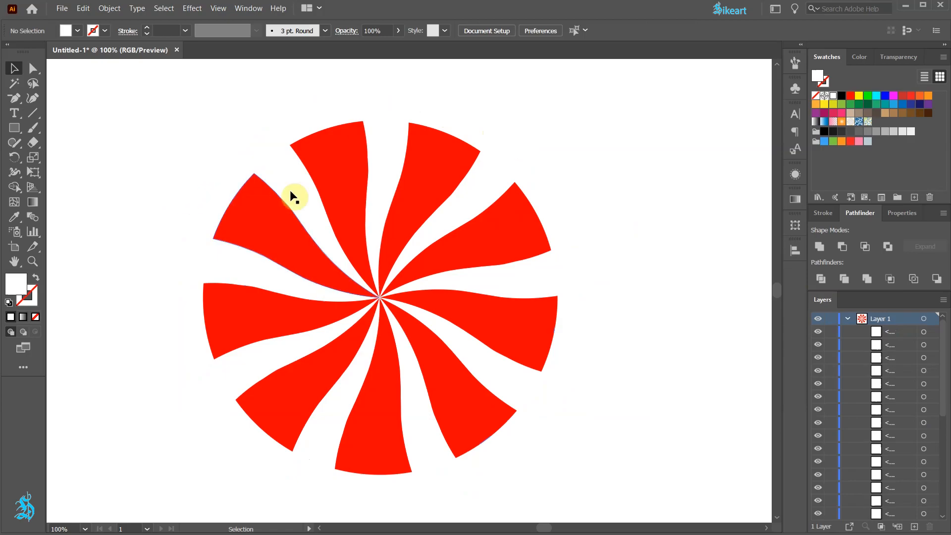
# Step: Select all pieces inside the circle with the Lasso tool, group them and lock the group
pyautogui.click(34, 85)
pyautogui.moveTo(382, 206)
pyautogui.mouseDown()
pyautogui.moveTo(360, 214)
pyautogui.moveTo(274, 282)
pyautogui.moveTo(310, 359)
pyautogui.moveTo(400, 385)
pyautogui.moveTo(449, 303)
pyautogui.moveTo(394, 206)
pyautogui.moveTo(353, 199)
pyautogui.moveTo(355, 240)
pyautogui.mouseUp()
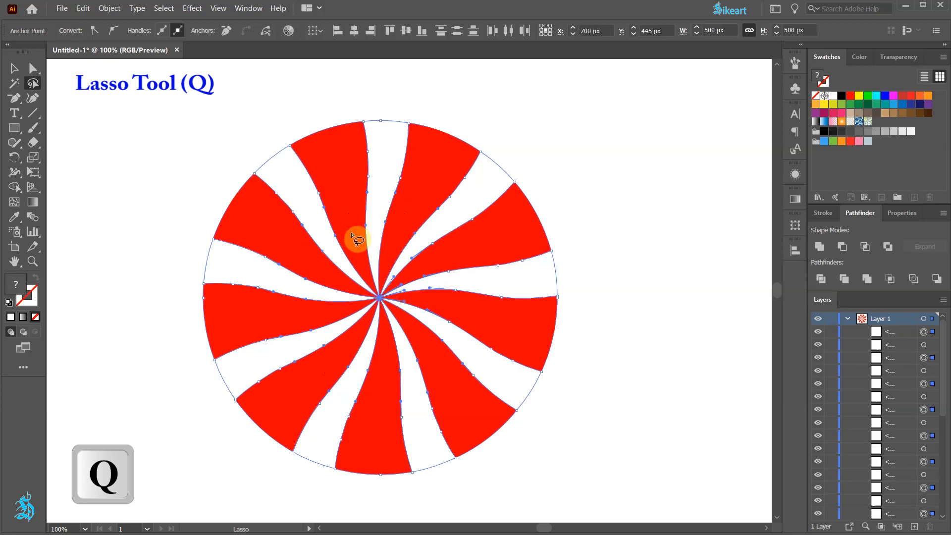
pyautogui.press('ctrl')
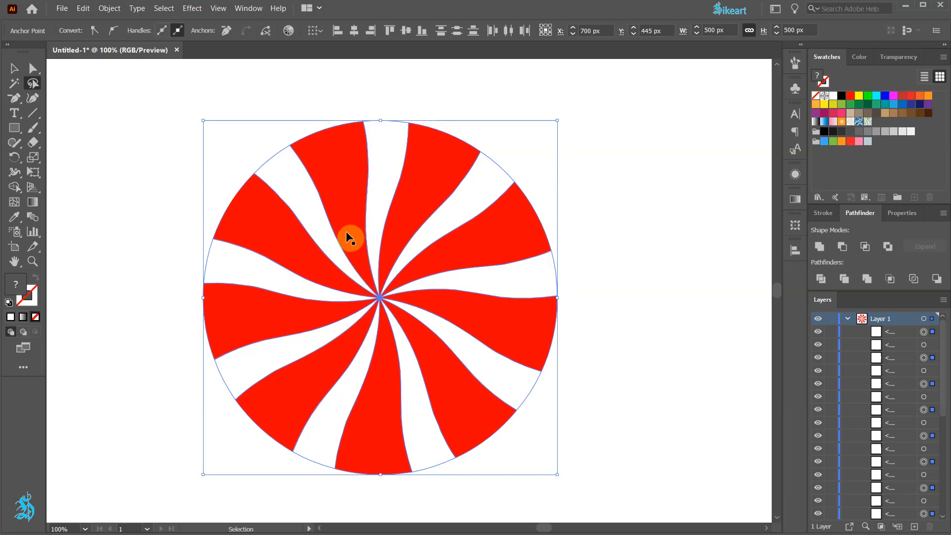
pyautogui.hotkey('ctrl', 'g')
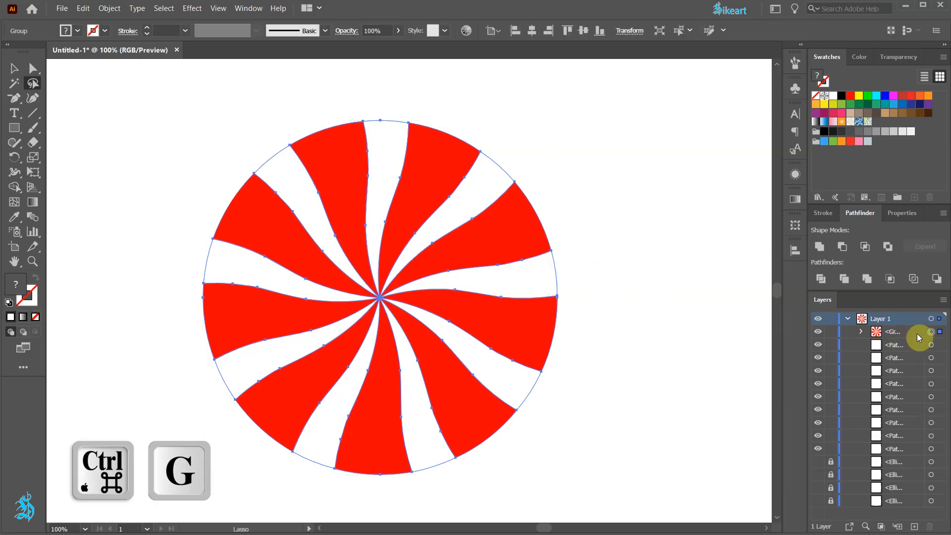
pyautogui.click(832, 332)
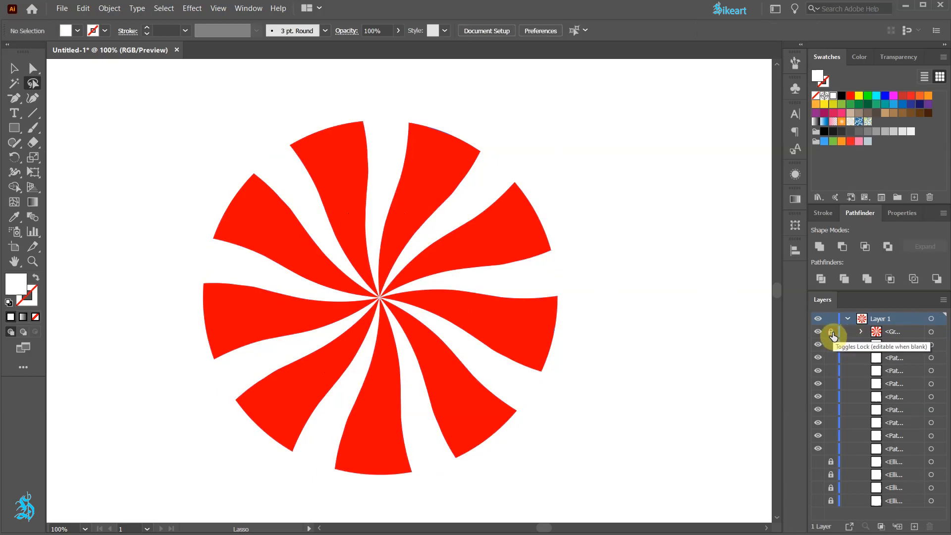
# Step: Delete the leftover wedge ends outside the circle and check the striped disc against the transparency grid
pyautogui.moveTo(391, 63)
pyautogui.mouseDown()
pyautogui.moveTo(280, 68)
pyautogui.moveTo(337, 496)
pyautogui.moveTo(409, 64)
pyautogui.moveTo(374, 207)
pyautogui.mouseUp()
pyautogui.press('space')
pyautogui.moveTo(438, 303)
pyautogui.mouseDown()
pyautogui.moveTo(440, 206)
pyautogui.moveTo(453, 176)
pyautogui.mouseUp()
pyautogui.press('Delete')
pyautogui.press('Delete')
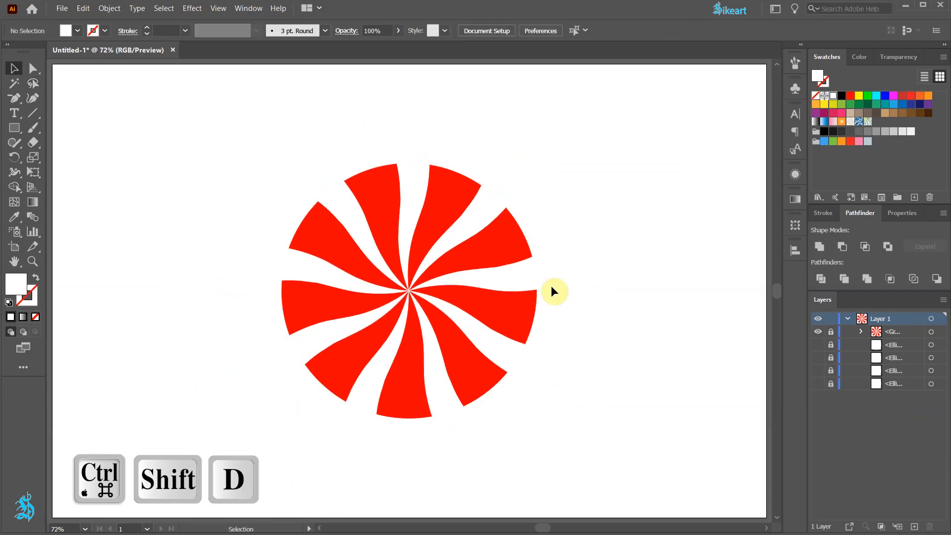
pyautogui.hotkey('ctrl', 'shift', 'd')
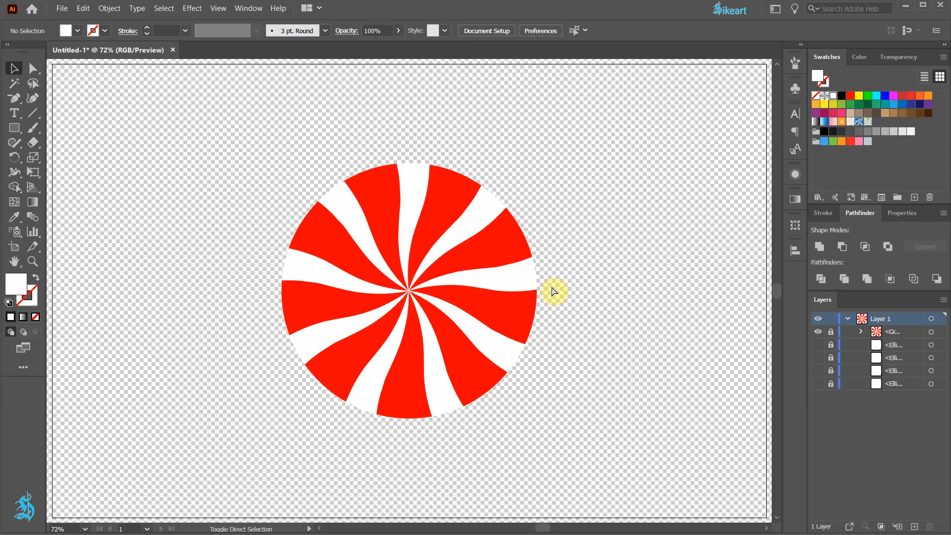
pyautogui.hotkey('ctrl', 'shift', 'd')
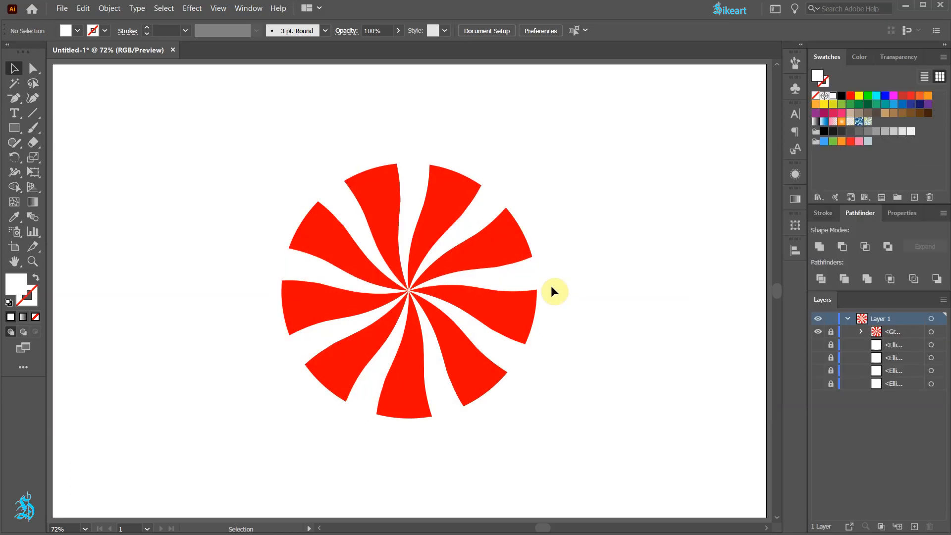
# Step: Unlock and show the hidden white ellipse directly below the striped group, select it and place it above the group
pyautogui.click(831, 345)
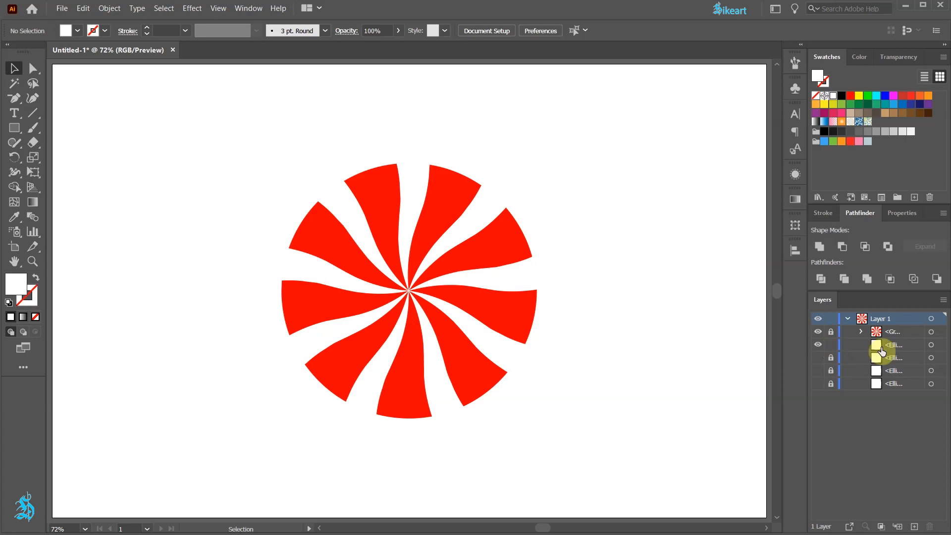
pyautogui.click(932, 345)
pyautogui.moveTo(909, 348); pyautogui.dragTo(906, 329)
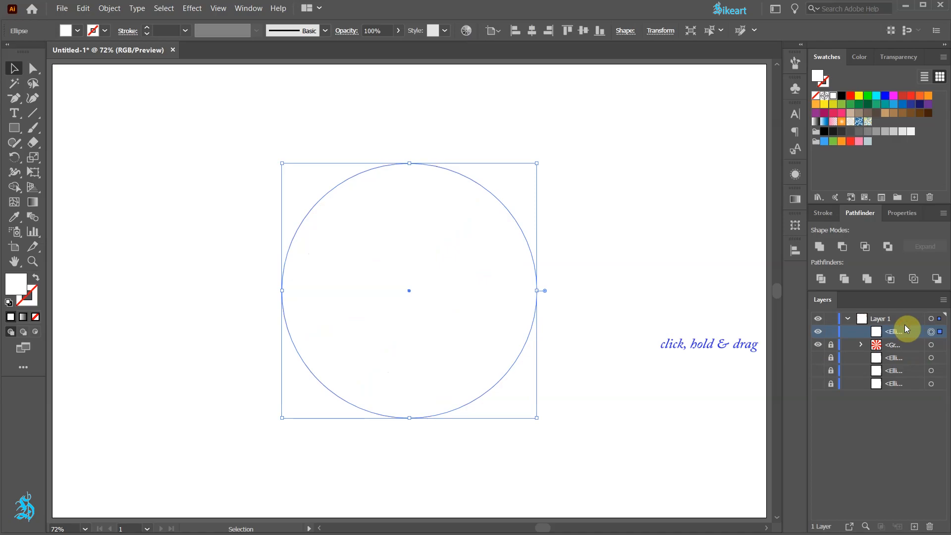
# Step: Add two mesh points to the white circle with the Mesh tool, one upper left and one lower right of its center
pyautogui.click(12, 205)
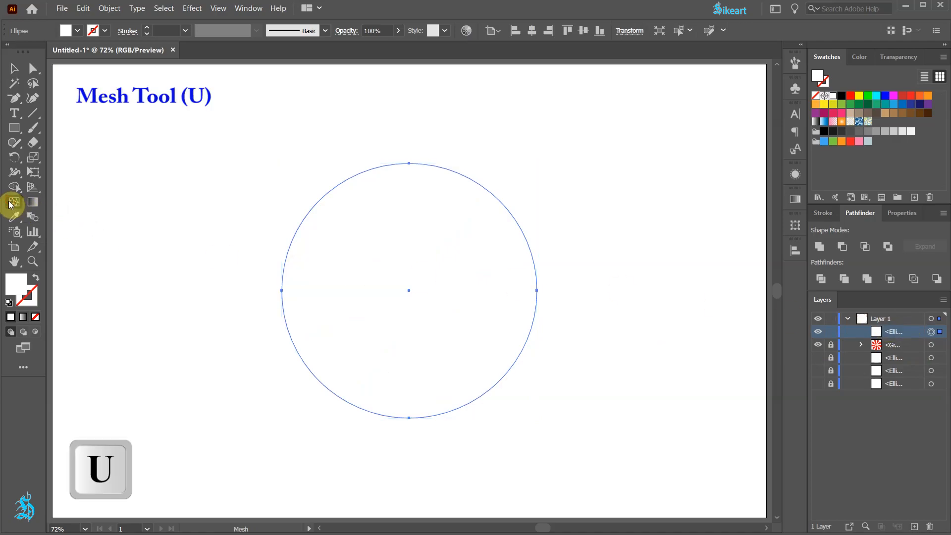
pyautogui.click(358, 249)
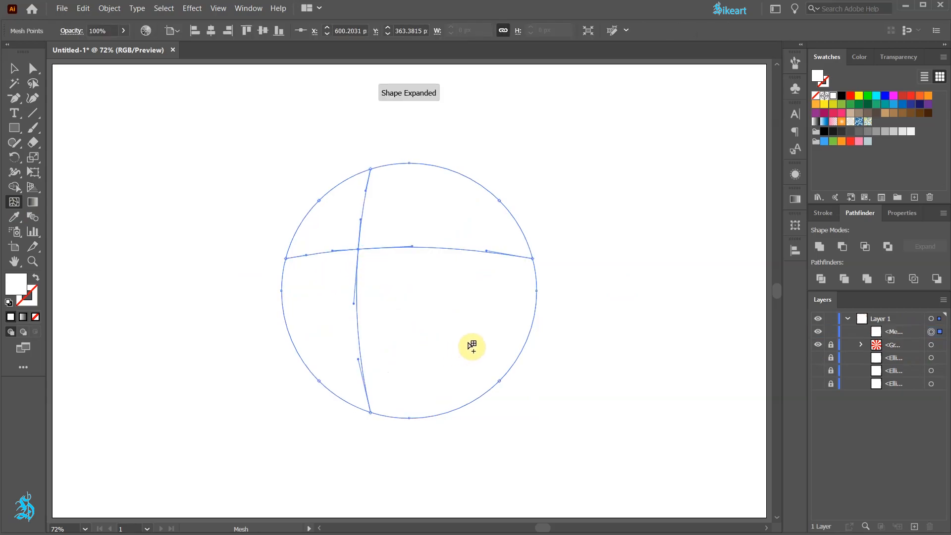
pyautogui.click(457, 337)
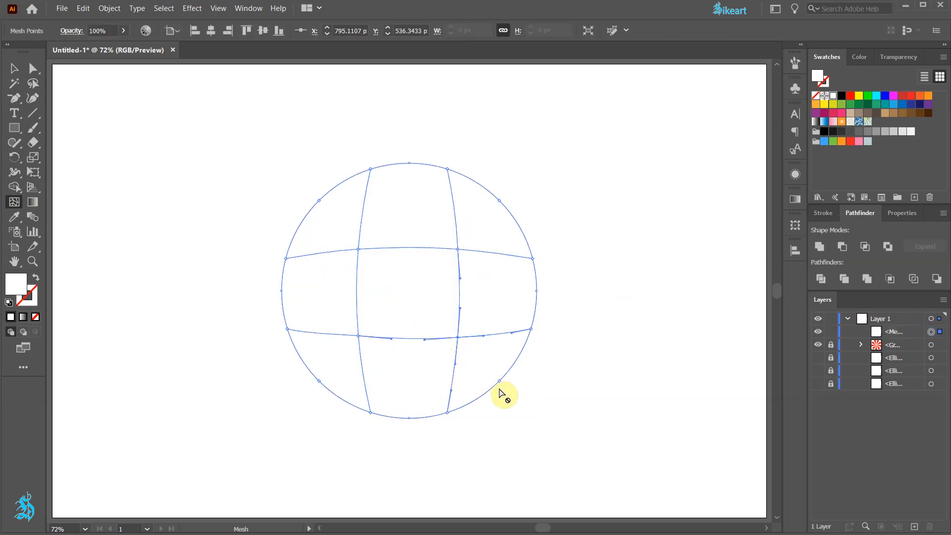
# Step: Color the circle's lower-right inner mesh point black
pyautogui.press('a')
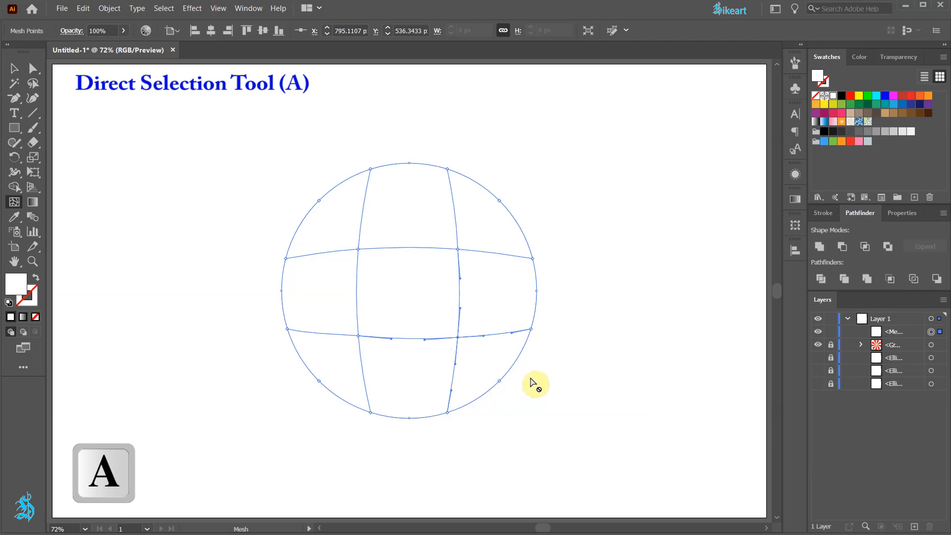
pyautogui.press('a')
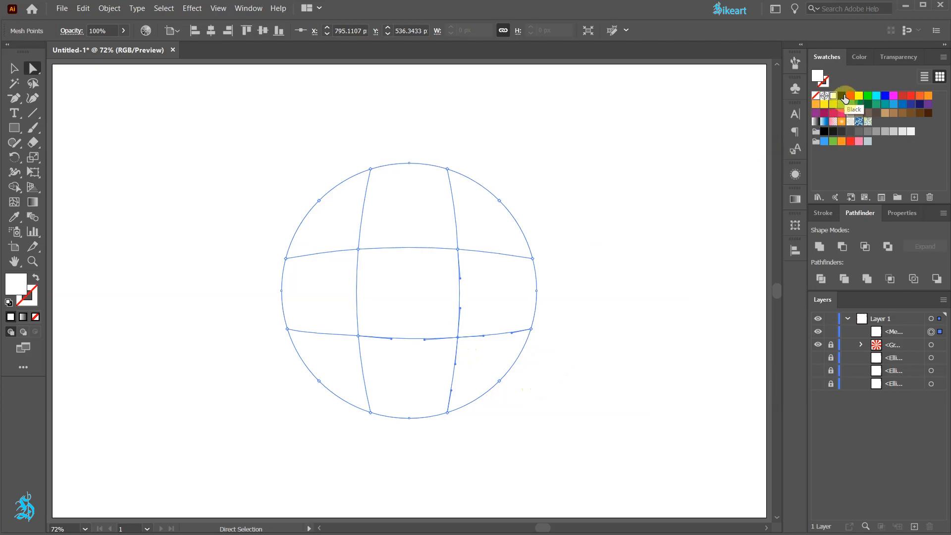
pyautogui.click(842, 96)
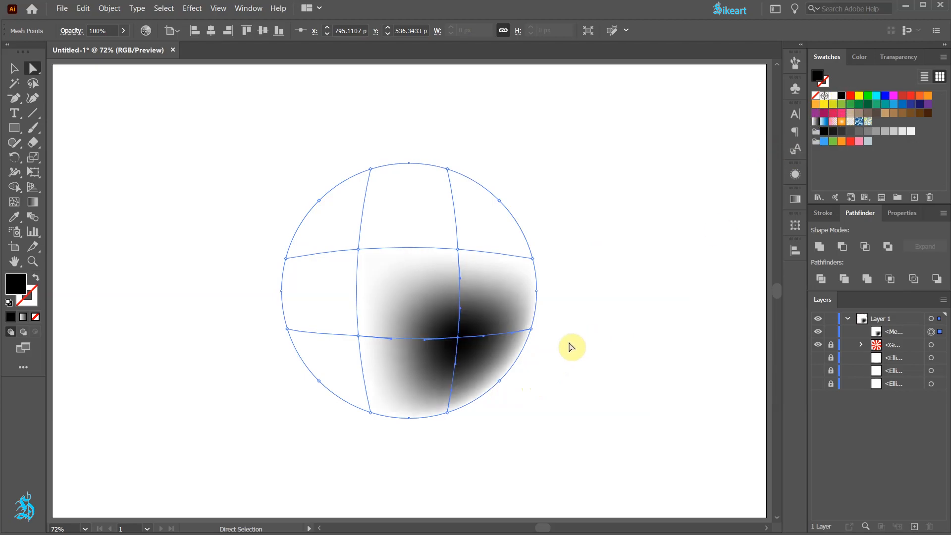
# Step: Color the mesh points along the circle's lower-right rim black, from the right edge point to the bottom one
pyautogui.click(531, 330)
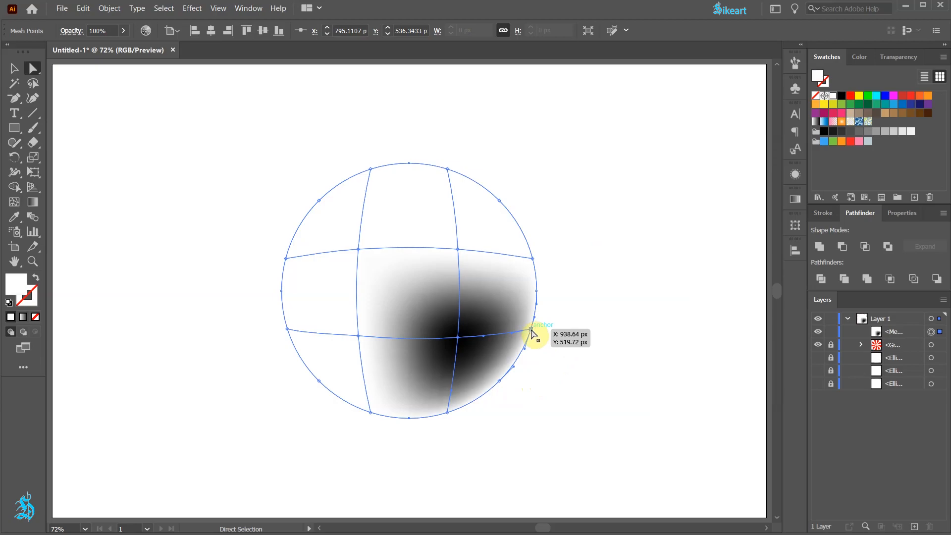
pyautogui.press('shift')
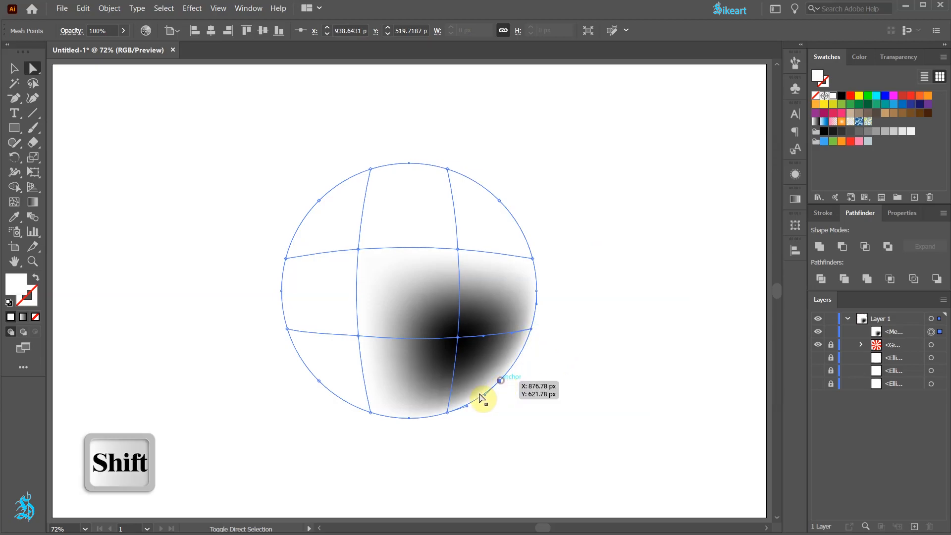
pyautogui.keyDown('shift'); pyautogui.click(447, 413); pyautogui.keyUp('shift')
pyautogui.click(841, 98)
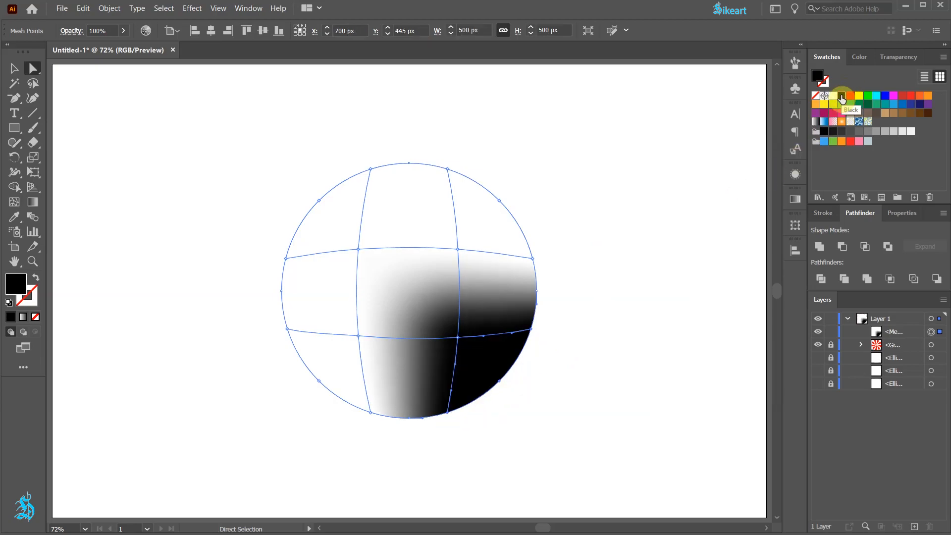
# Step: Select the whole mesh circle and reduce its opacity to 19%
pyautogui.press('v')
pyautogui.click(569, 334)
pyautogui.click(476, 311)
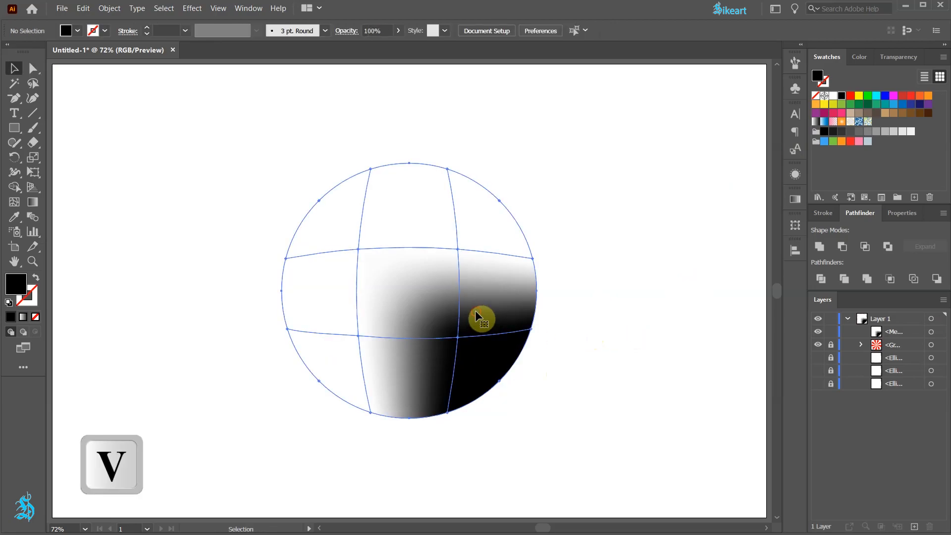
pyautogui.click(904, 57)
pyautogui.click(935, 76)
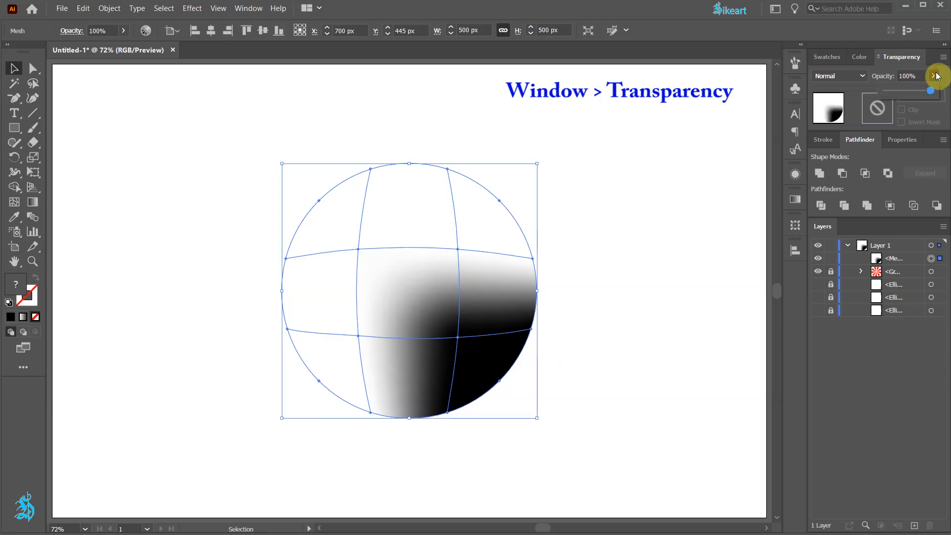
pyautogui.moveTo(930, 90); pyautogui.dragTo(909, 92)
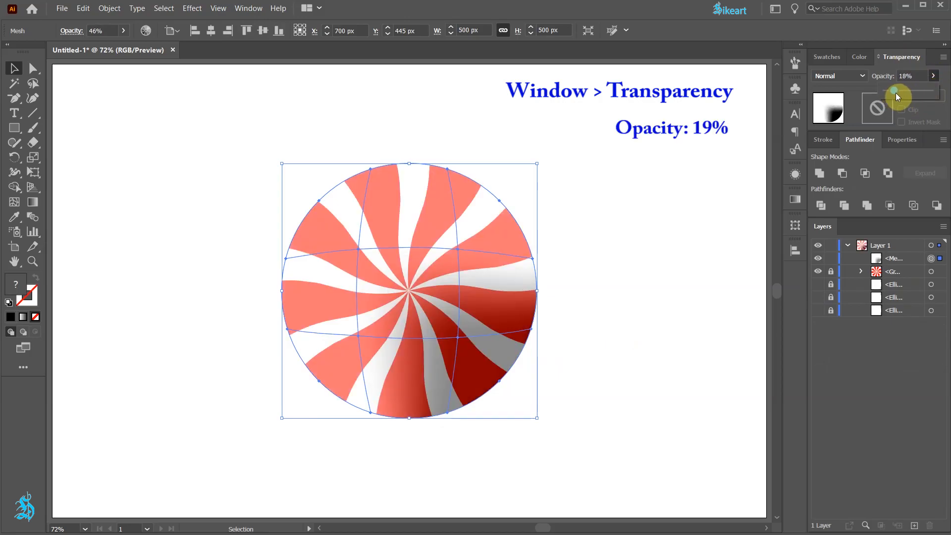
pyautogui.moveTo(895, 94); pyautogui.dragTo(897, 93)
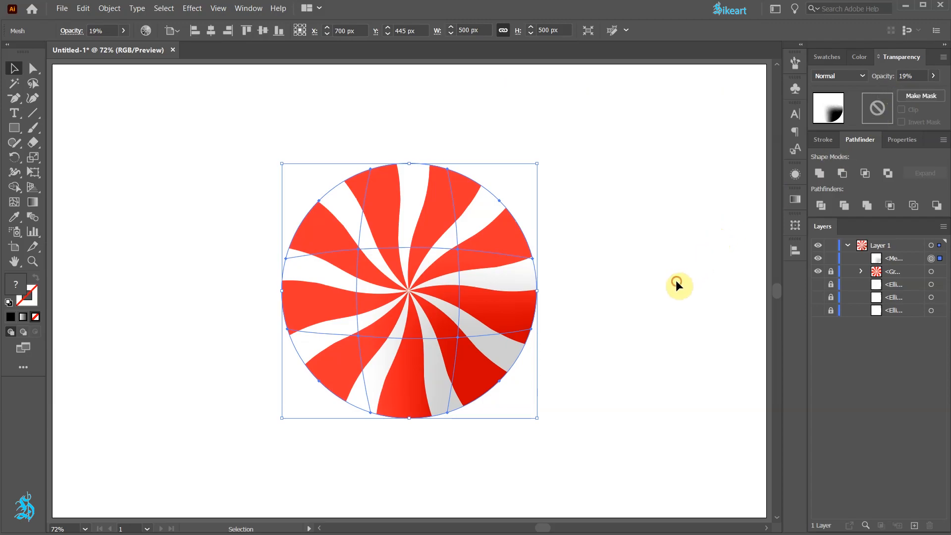
pyautogui.click(676, 281)
# Step: Color the mesh circle's rim points along the bottom black, from the lower-right point across to the lower-left one
pyautogui.press('a')
pyautogui.click(448, 413)
pyautogui.moveTo(412, 423); pyautogui.dragTo(371, 414)
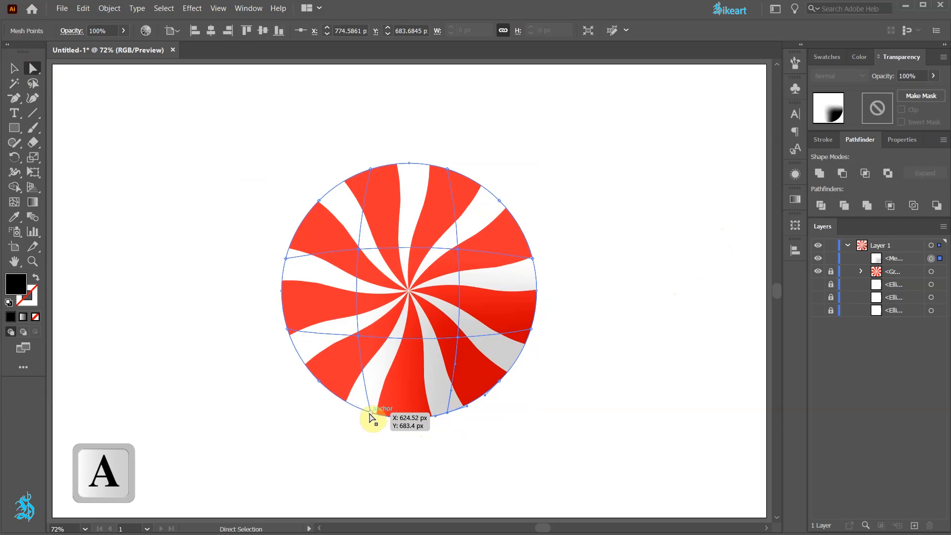
pyautogui.click(827, 56)
pyautogui.click(840, 96)
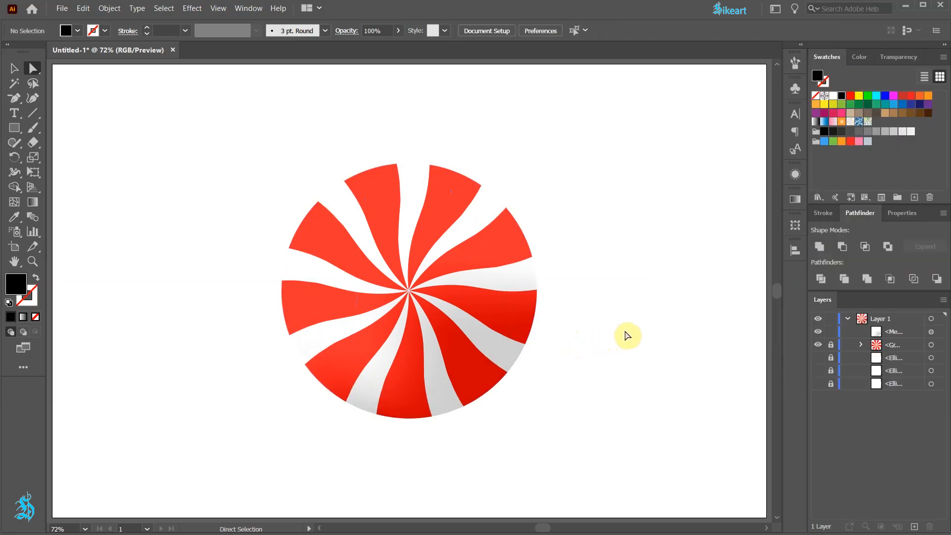
# Step: Show and unlock the hidden ellipse directly below the striped group, place it above the mesh circle and lock the mesh circle
pyautogui.click(819, 358)
pyautogui.click(831, 359)
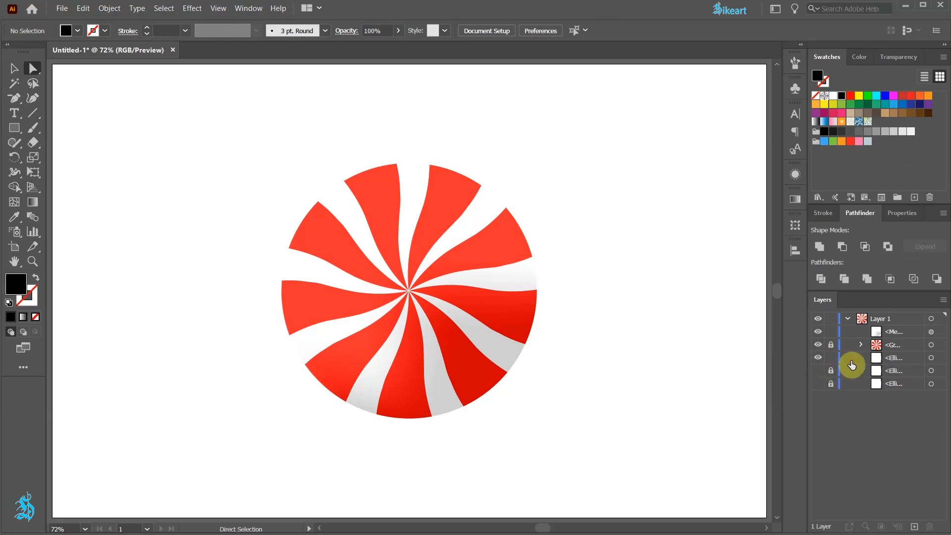
pyautogui.moveTo(917, 358); pyautogui.dragTo(911, 331)
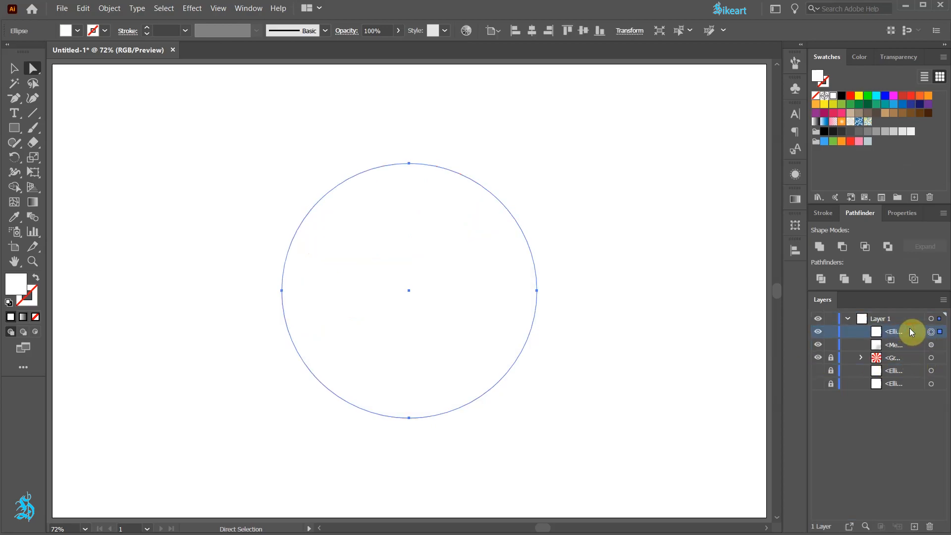
pyautogui.click(831, 346)
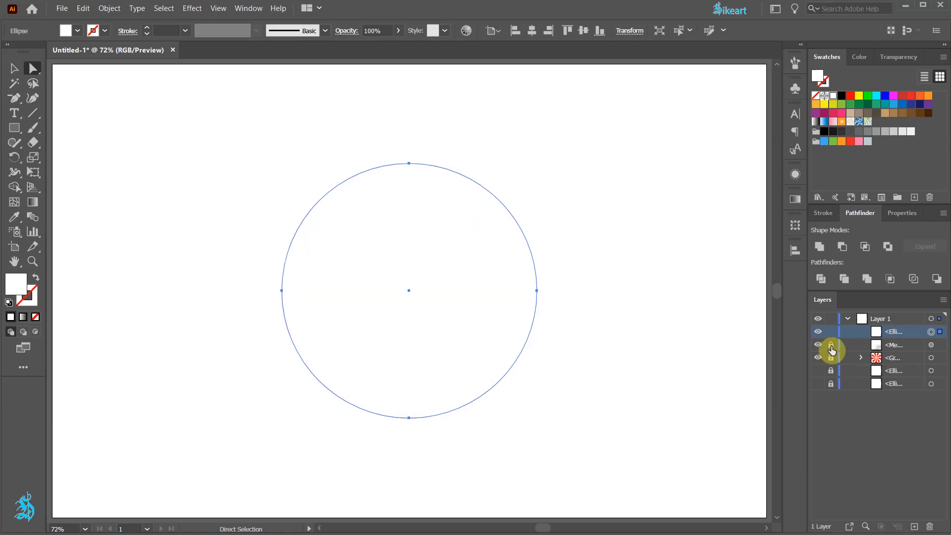
pyautogui.click(831, 358)
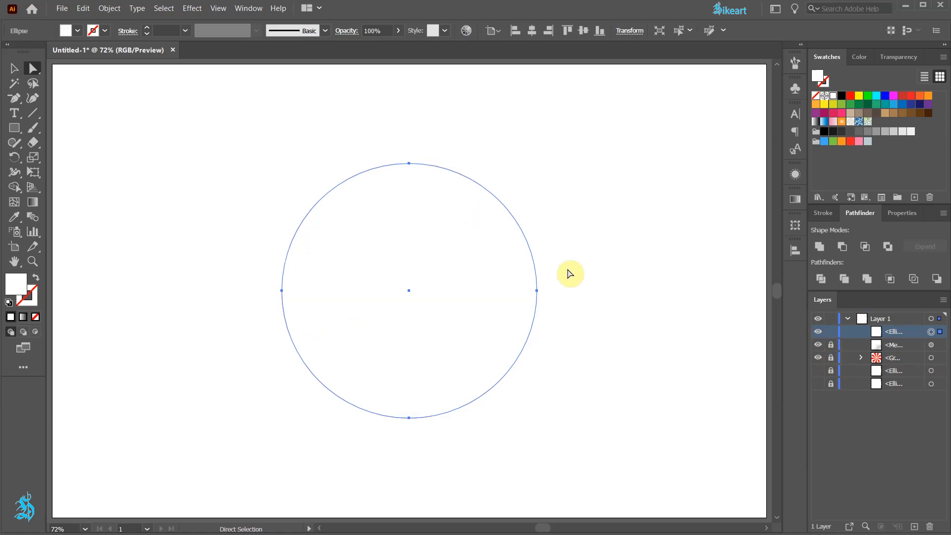
# Step: Fill the top ellipse with the White, Black gradient and make it radial
pyautogui.click(796, 201)
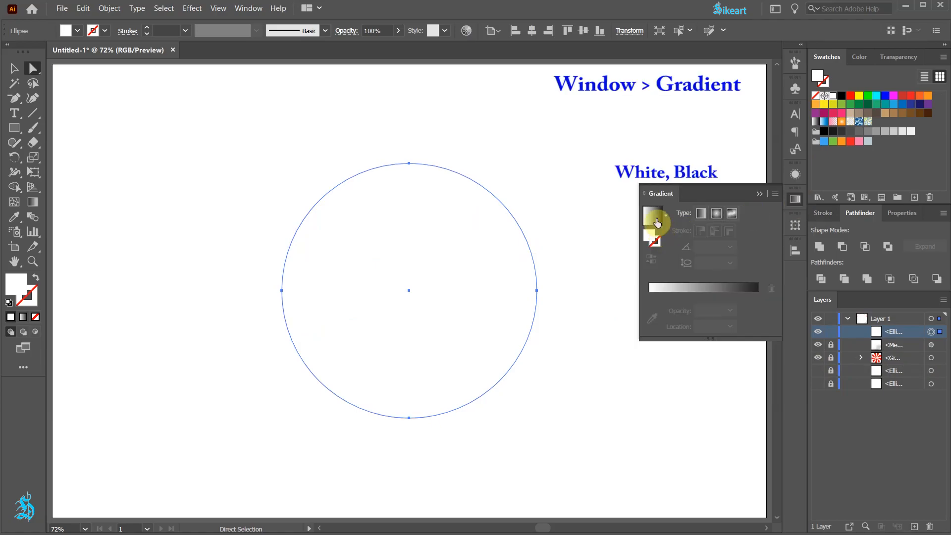
pyautogui.click(654, 218)
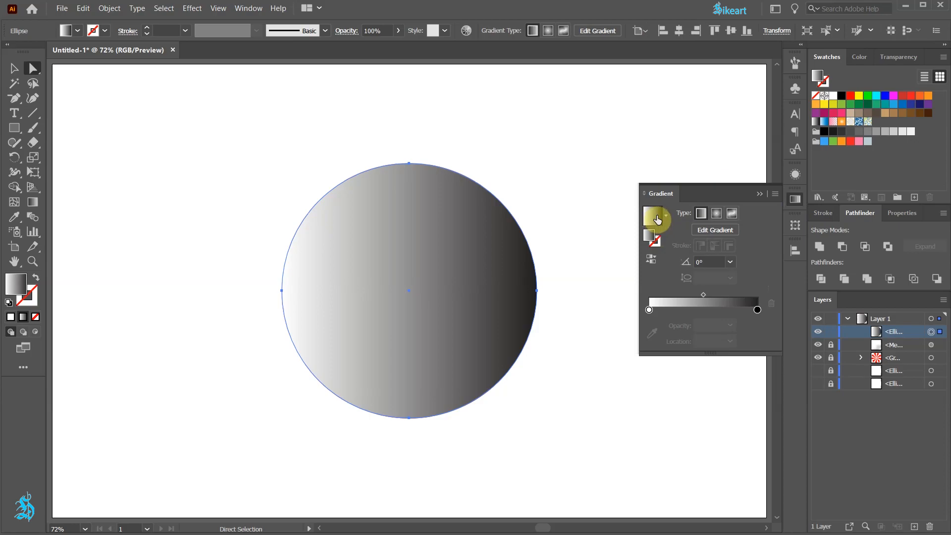
pyautogui.click(718, 216)
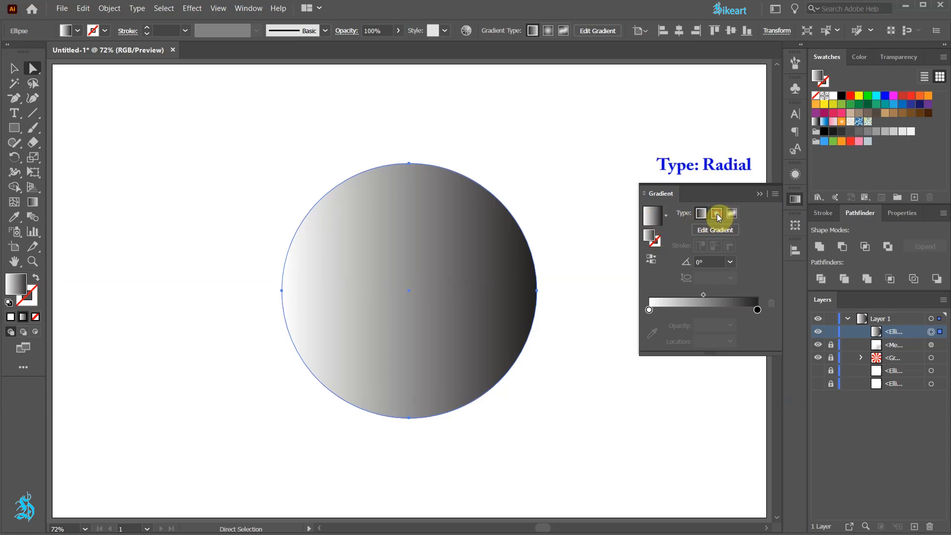
# Step: Recolor the radial gradient's black stop medium gray and move the white stop outward to about 72%
pyautogui.doubleClick(757, 311)
pyautogui.click(676, 376)
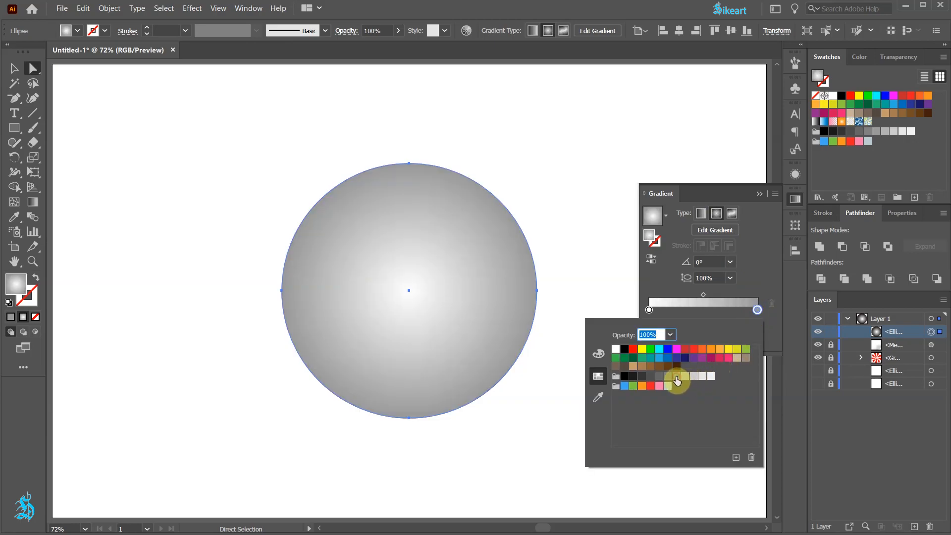
pyautogui.click(757, 286)
pyautogui.moveTo(649, 310); pyautogui.dragTo(729, 315)
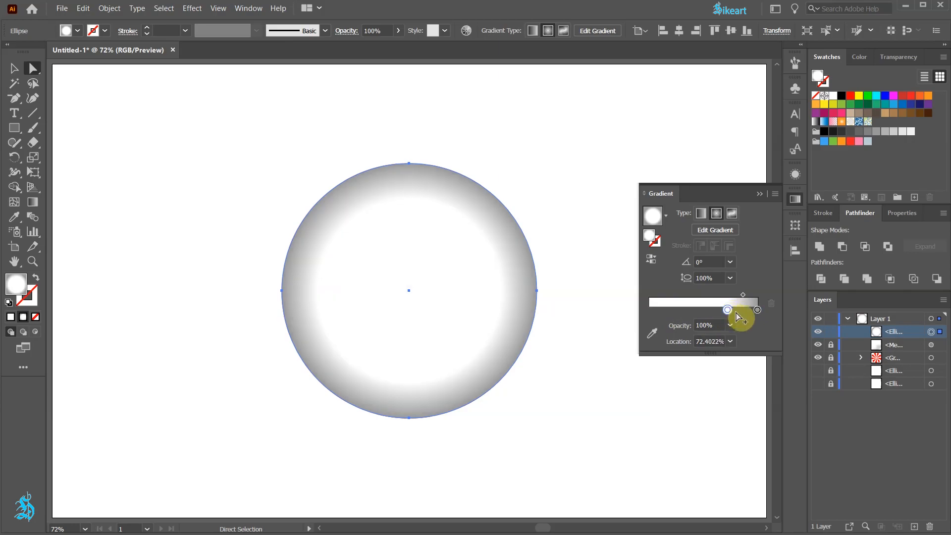
# Step: Set the gradient circle's blending mode to Multiply, shift its white stop slightly farther outward and lock the circle
pyautogui.click(909, 58)
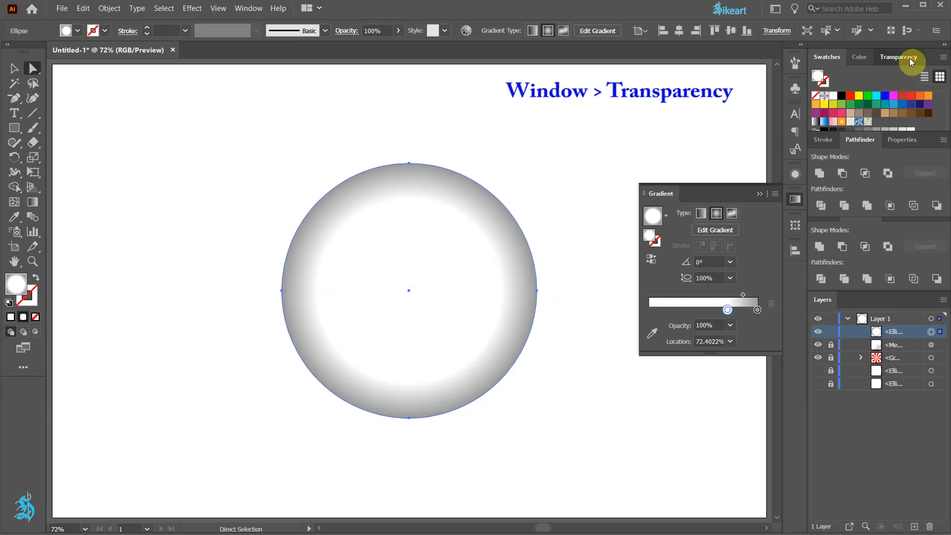
pyautogui.click(860, 76)
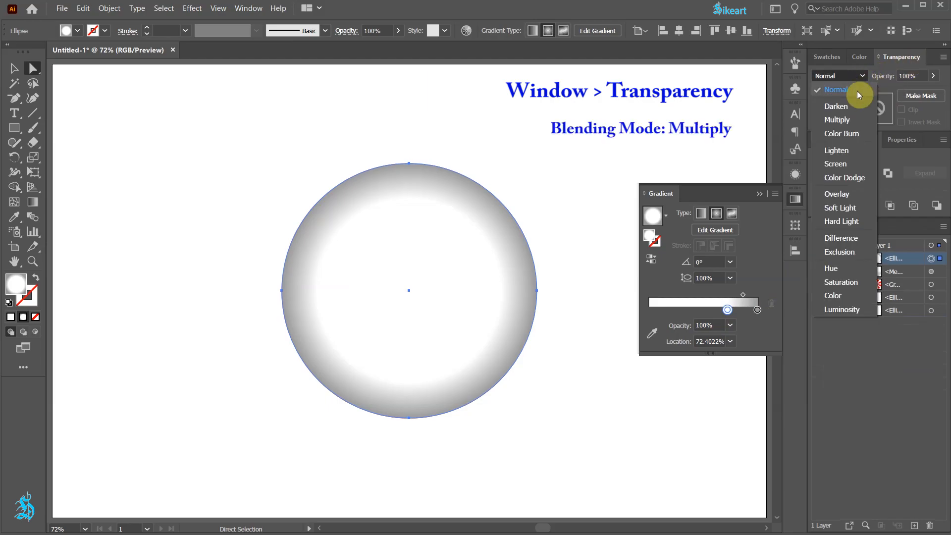
pyautogui.click(850, 120)
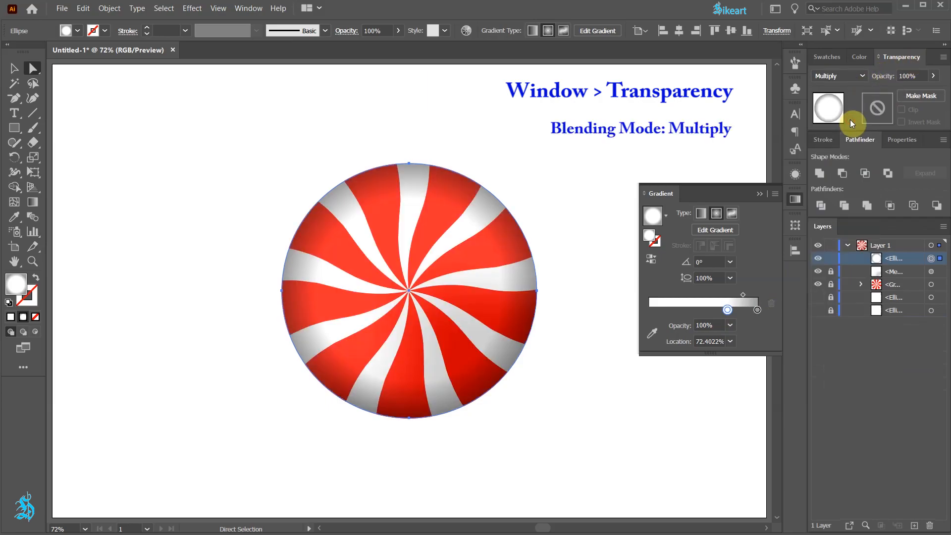
pyautogui.moveTo(727, 309)
pyautogui.mouseDown()
pyautogui.moveTo(749, 311)
pyautogui.moveTo(732, 314)
pyautogui.mouseUp()
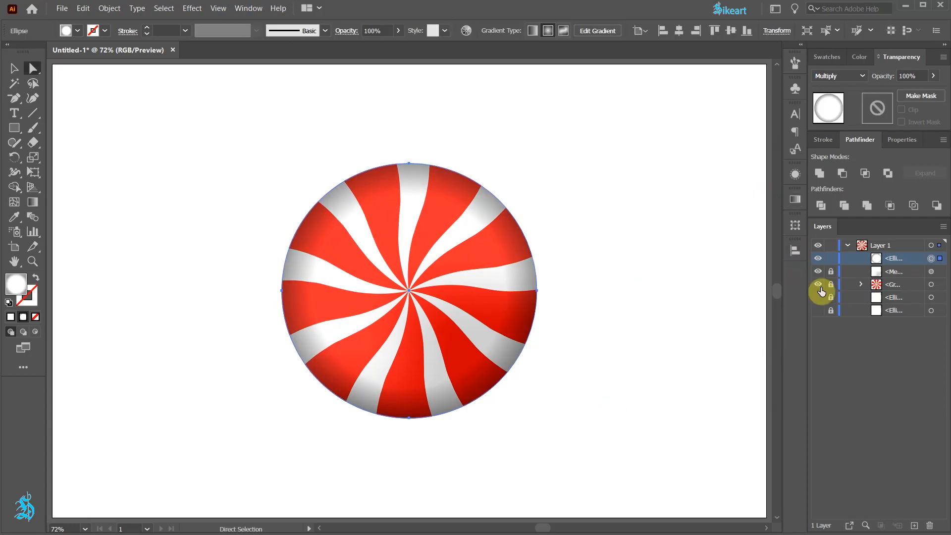
pyautogui.click(831, 258)
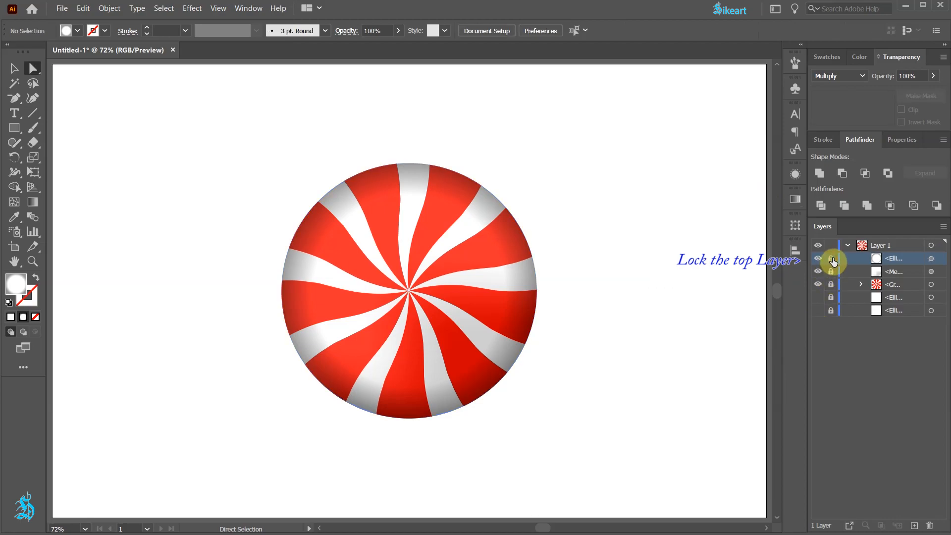
# Step: Unlock and show the next hidden ellipse below the striped group, place it on top and shrink it proportionally around its center to about four fifths
pyautogui.click(831, 298)
pyautogui.click(933, 298)
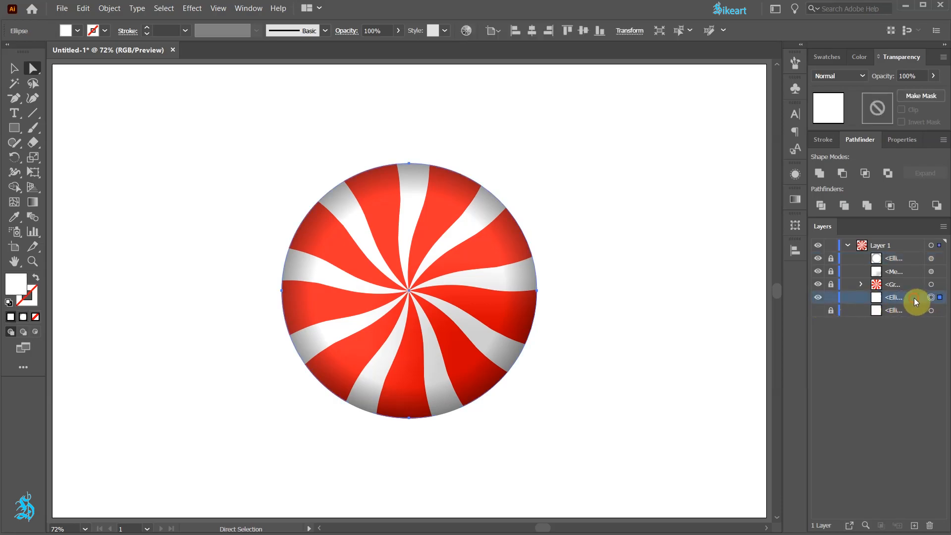
pyautogui.moveTo(917, 299); pyautogui.dragTo(917, 257)
pyautogui.press('v')
pyautogui.moveTo(539, 164); pyautogui.dragTo(514, 190)
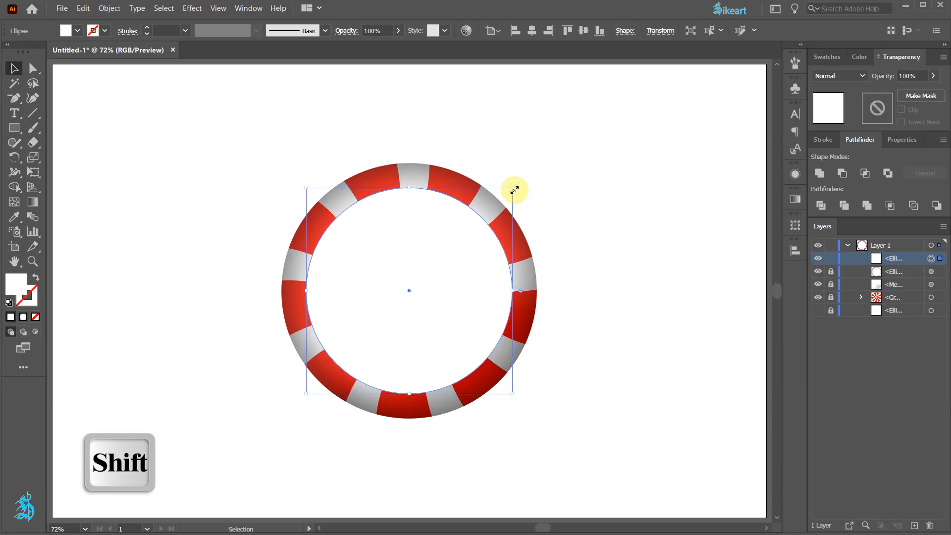
# Step: Fill the smaller circle with the linear White, Black gradient and recolor its black stop white
pyautogui.click(795, 200)
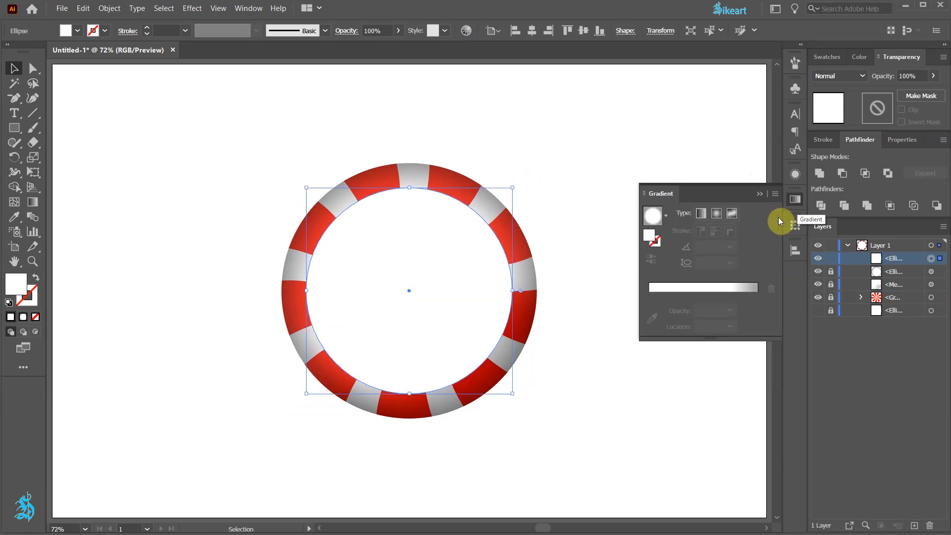
pyautogui.click(666, 215)
pyautogui.click(571, 241)
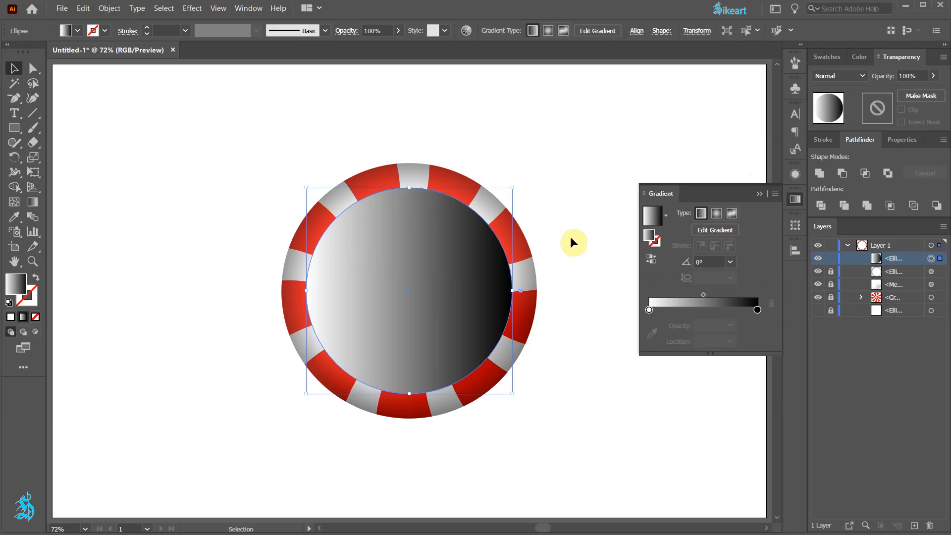
pyautogui.doubleClick(757, 312)
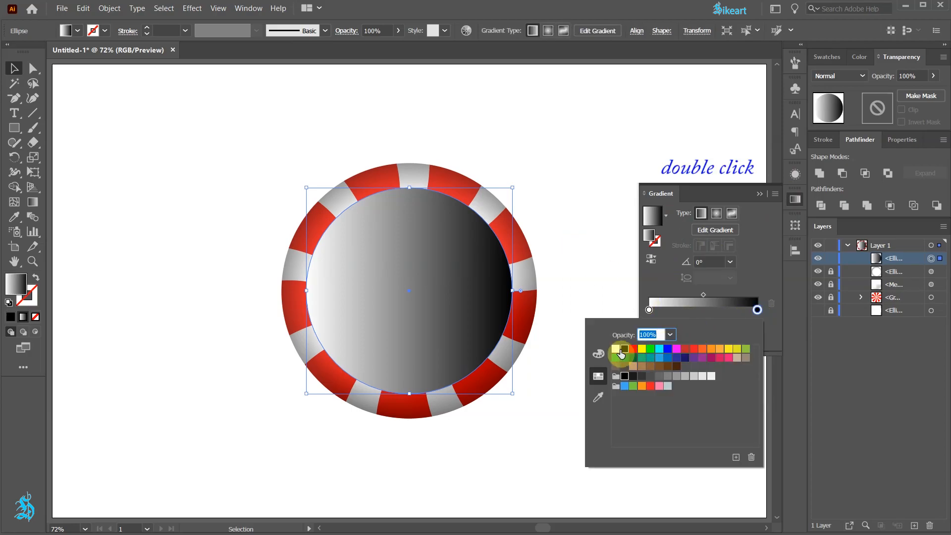
pyautogui.click(615, 349)
pyautogui.click(762, 292)
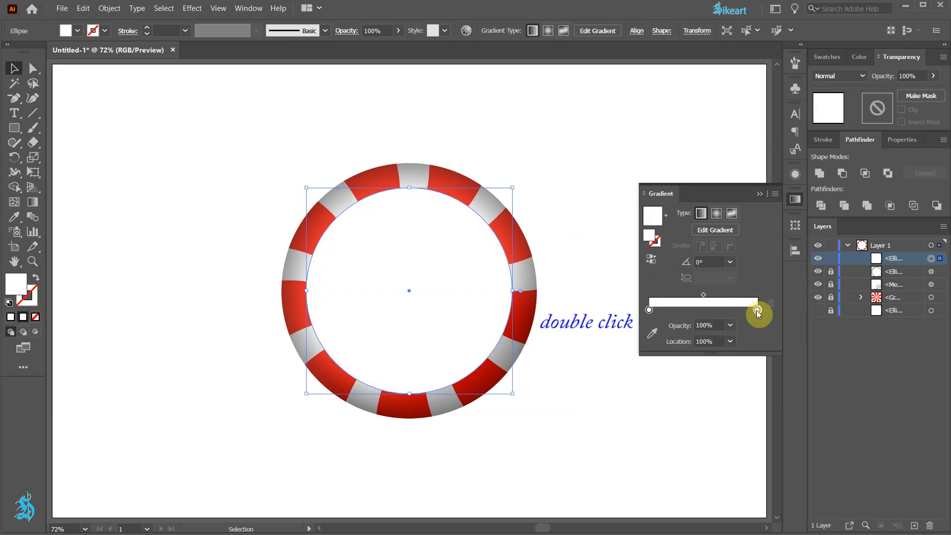
# Step: Set the opacity of the smaller circle's gradient end stop to 0% and of its start stop to 50%
pyautogui.click(730, 325)
pyautogui.click(750, 340)
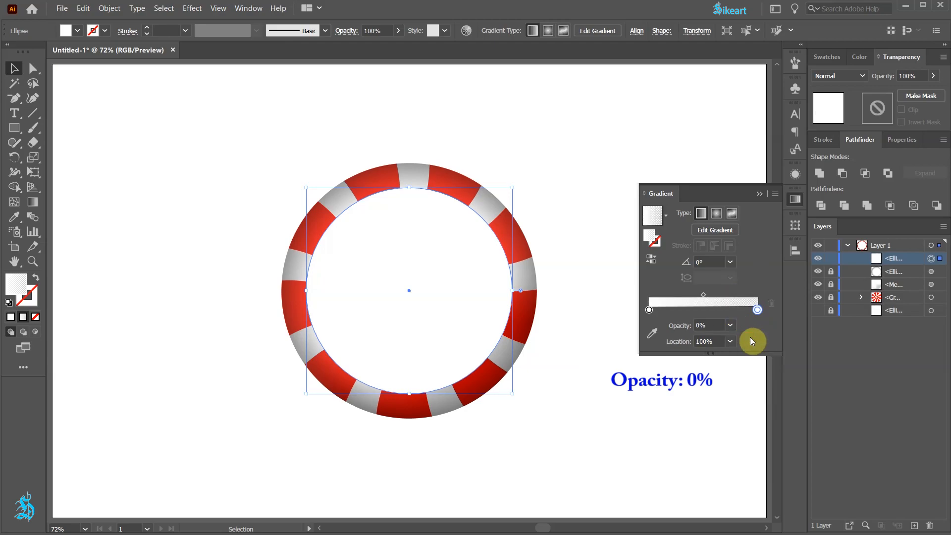
pyautogui.click(649, 310)
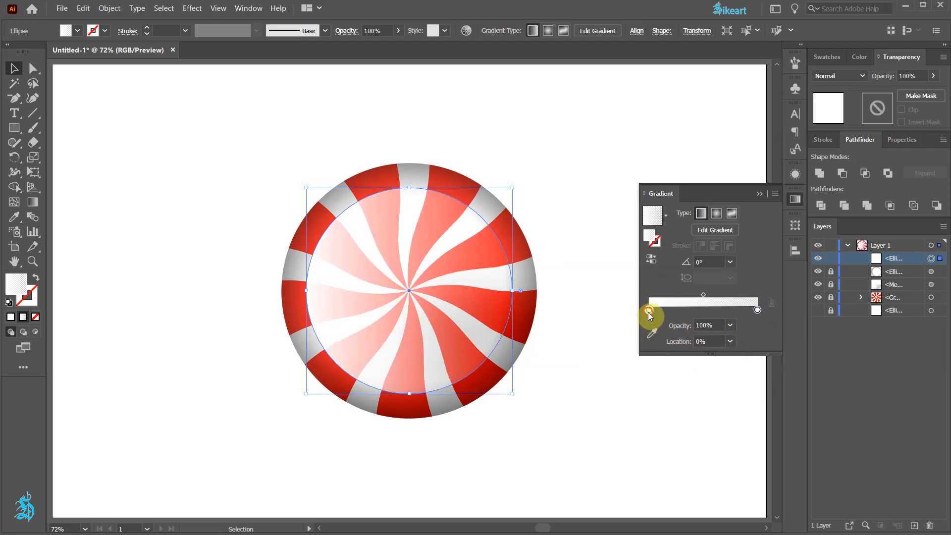
pyautogui.click(730, 325)
pyautogui.click(748, 407)
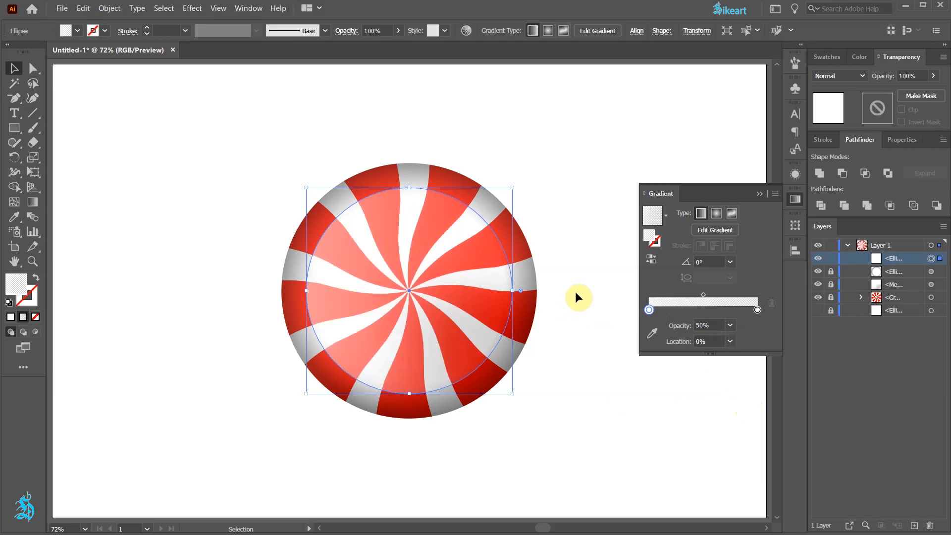
# Step: Redirect the highlight gradient diagonally with the Gradient tool, from the circle's upper left toward its lower right, and deselect the circle
pyautogui.press('g')
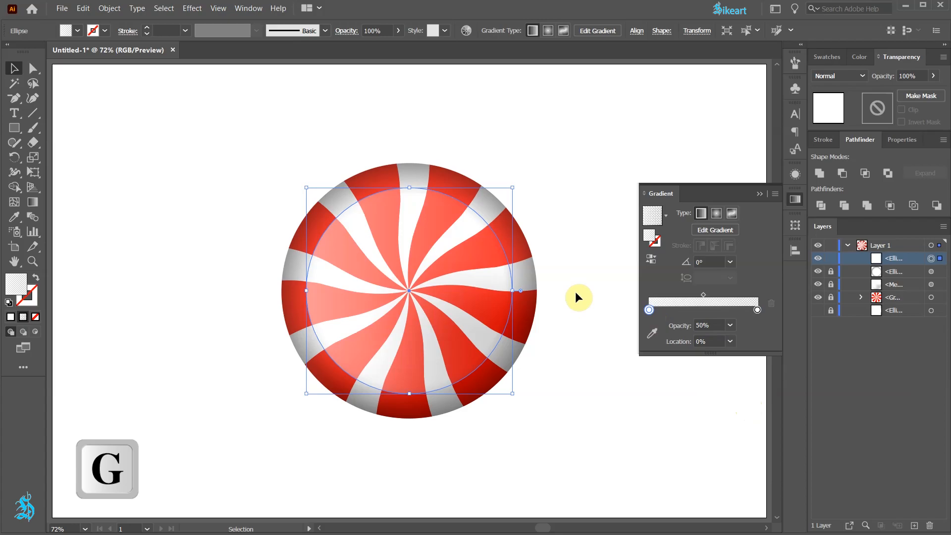
pyautogui.moveTo(340, 209)
pyautogui.mouseDown()
pyautogui.moveTo(403, 294)
pyautogui.moveTo(448, 333)
pyautogui.mouseUp()
pyautogui.keyDown('ctrl'); pyautogui.click(602, 380); pyautogui.keyUp('ctrl')
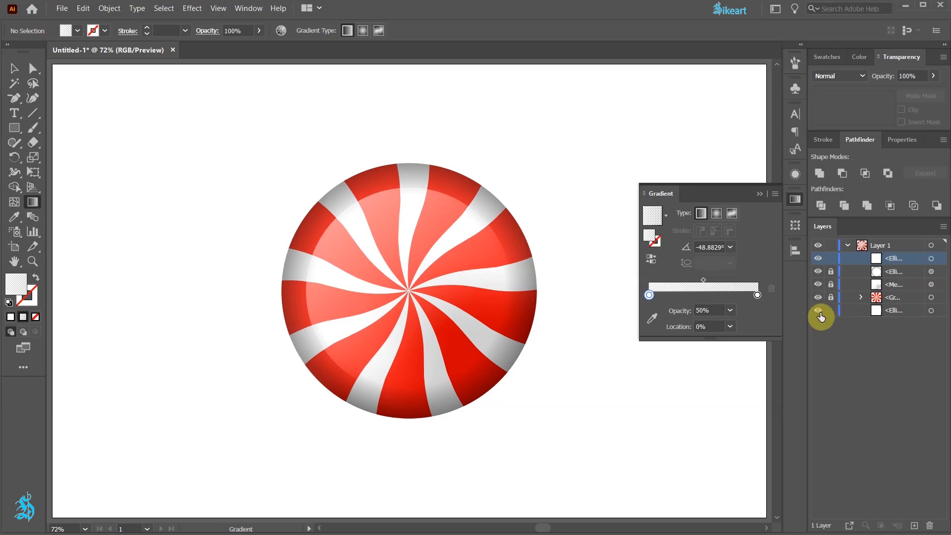
# Step: Apply a Multiply Drop Shadow to the bottommost ellipse with 75% opacity, 7 px offsets, 5 px blur and gray color 878787, and deselect it
pyautogui.click(932, 311)
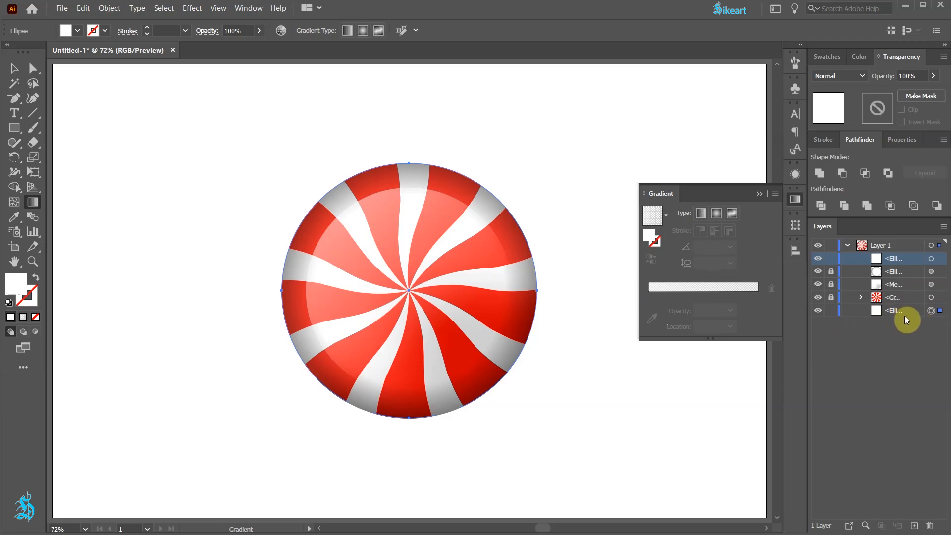
pyautogui.click(192, 9)
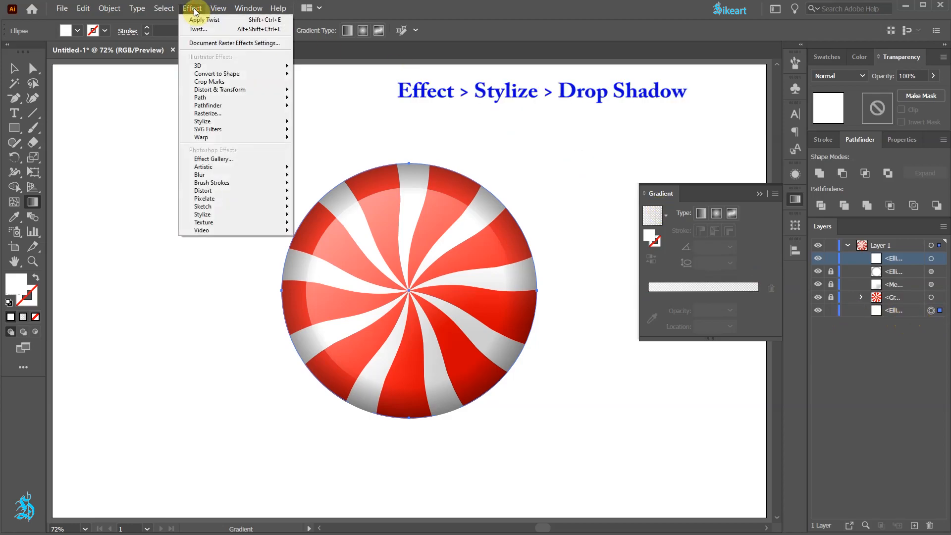
pyautogui.moveTo(249, 121)
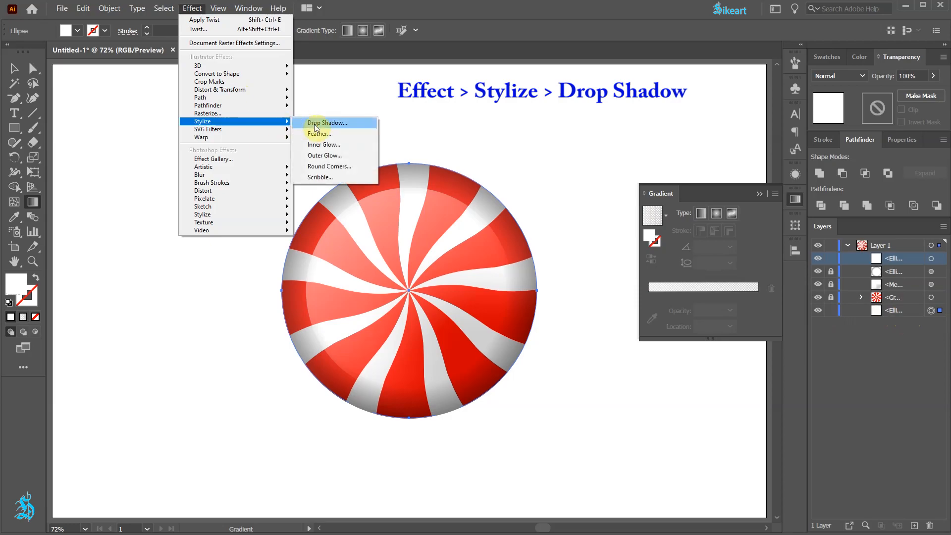
pyautogui.click(340, 124)
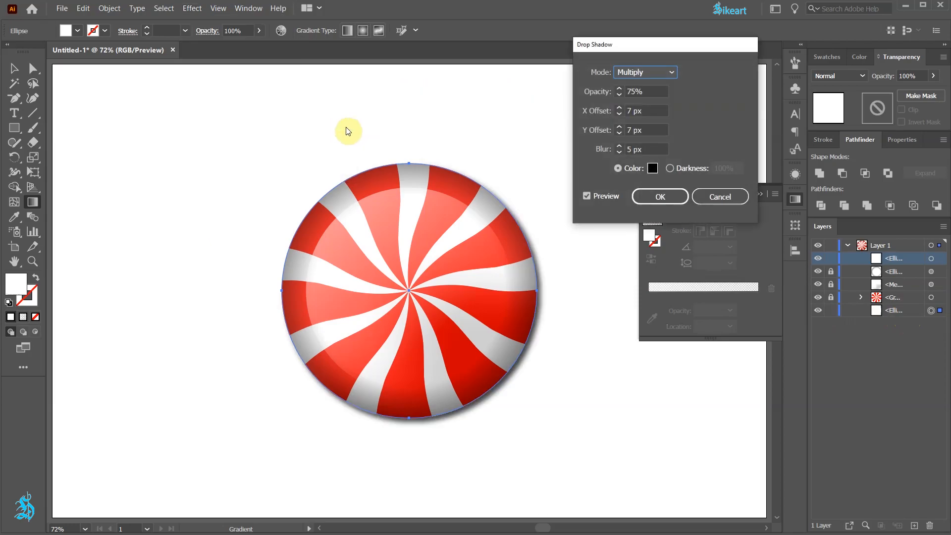
pyautogui.click(652, 171)
pyautogui.moveTo(613, 207); pyautogui.dragTo(611, 200)
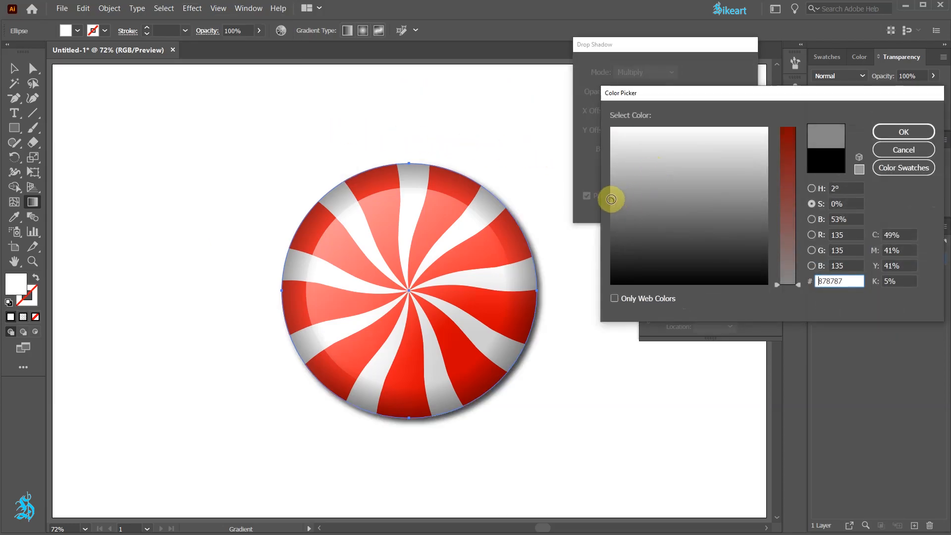
pyautogui.click(897, 135)
pyautogui.click(663, 196)
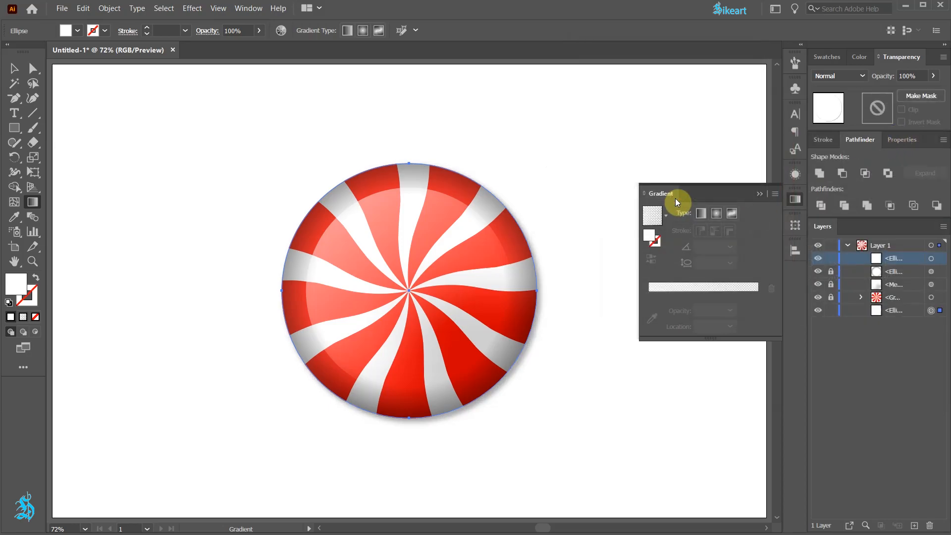
pyautogui.click(760, 194)
pyautogui.press('v')
pyautogui.click(712, 315)
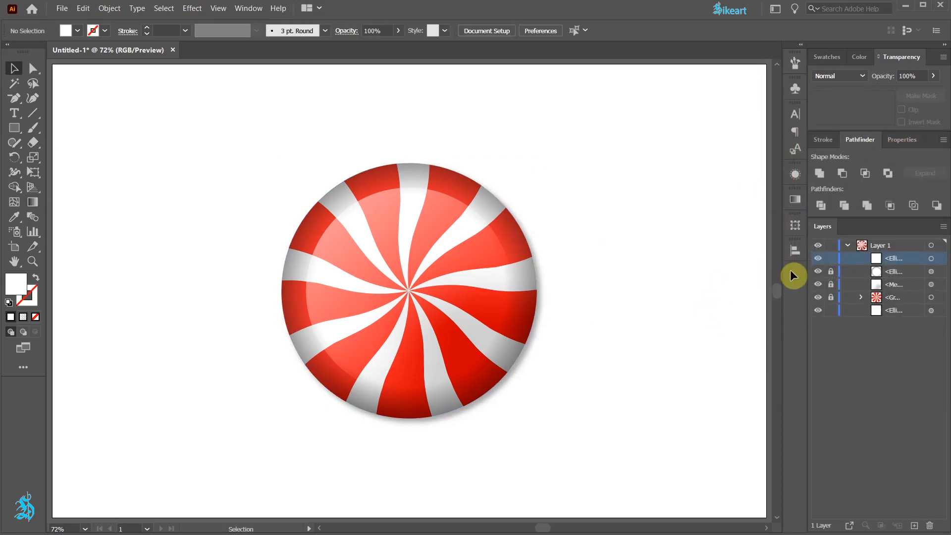
# Step: Unlock the candy's locked sublayers and duplicate the whole candy horizontally so the two sit side by side
pyautogui.moveTo(830, 272); pyautogui.dragTo(835, 297)
pyautogui.moveTo(220, 133); pyautogui.dragTo(603, 452)
pyautogui.moveTo(494, 310); pyautogui.dragTo(630, 327)
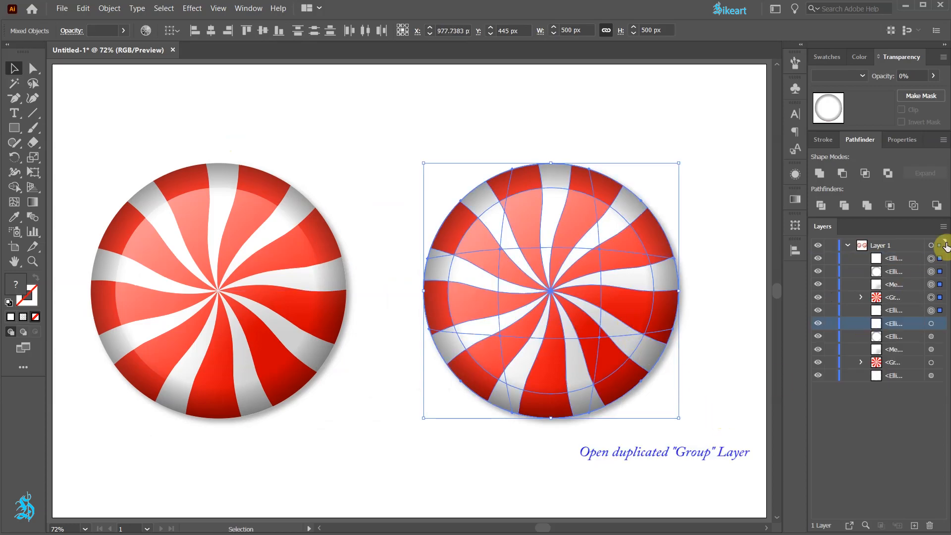
# Step: Select all red stripe paths inside the duplicated candy's group, recolor them light green 5cff72 and deselect
pyautogui.click(861, 298)
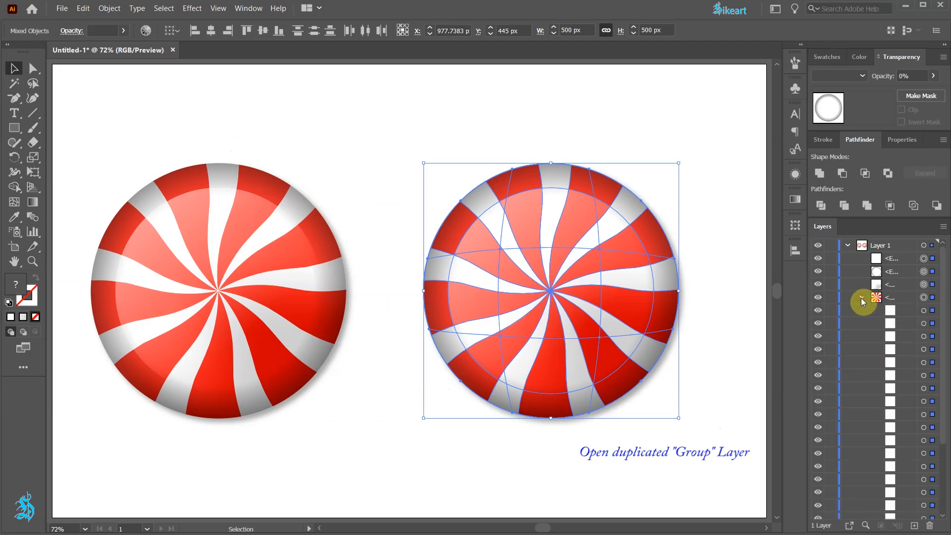
pyautogui.moveTo(944, 346); pyautogui.dragTo(940, 435)
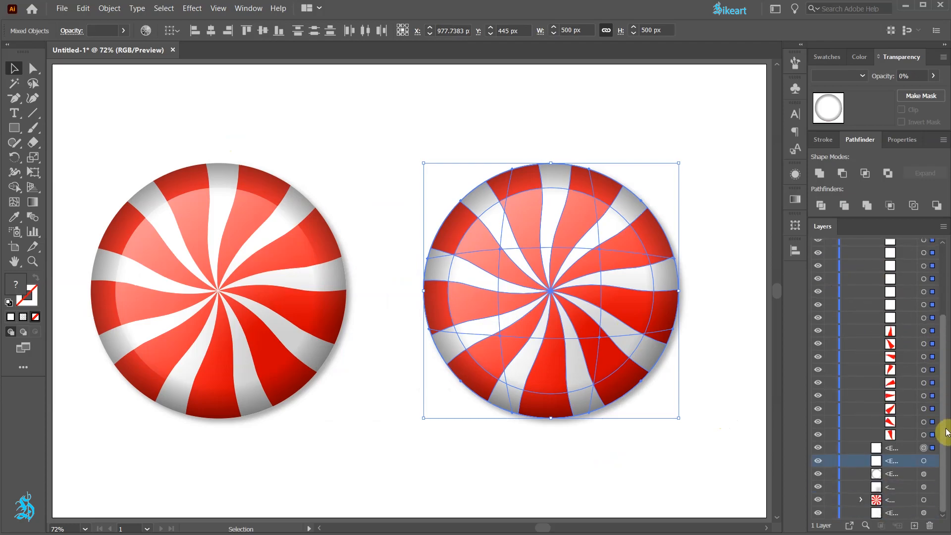
pyautogui.click(924, 331)
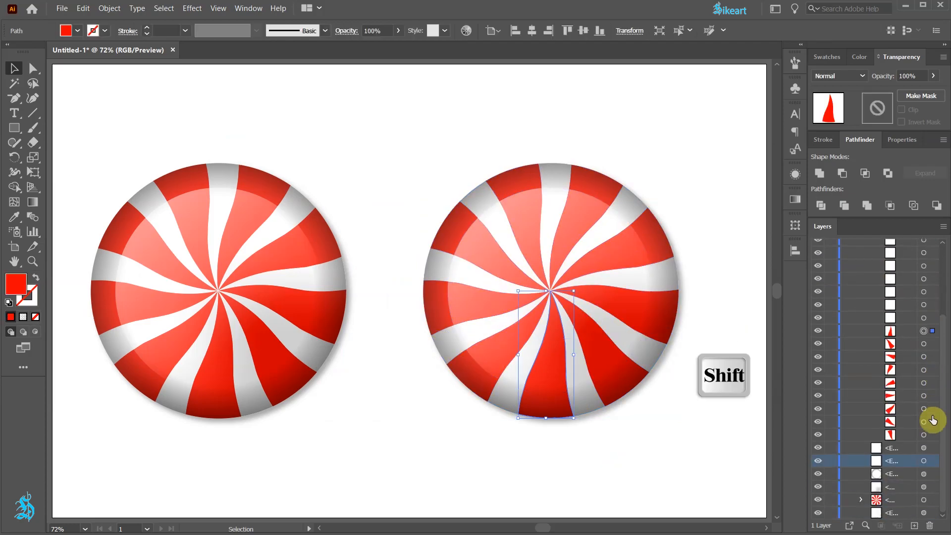
pyautogui.keyDown('shift'); pyautogui.click(924, 435); pyautogui.keyUp('shift')
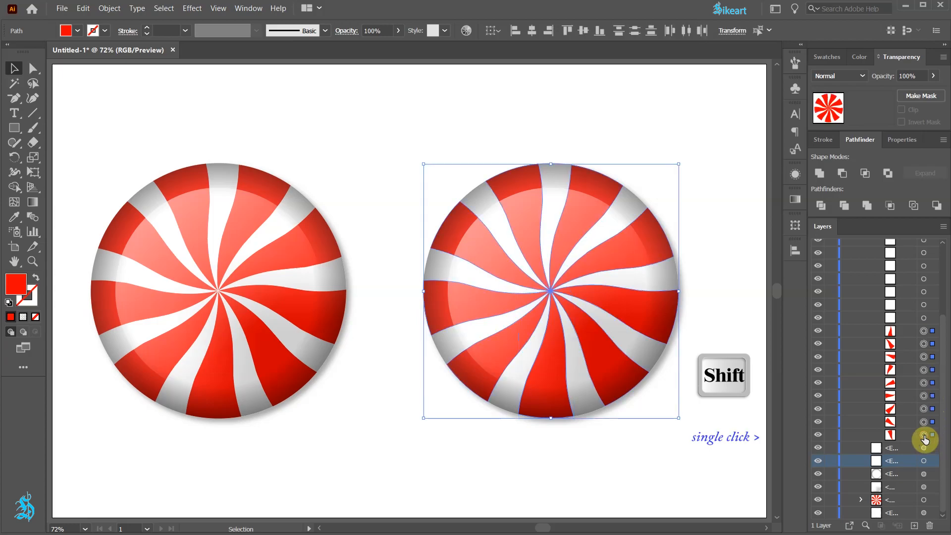
pyautogui.click(863, 57)
pyautogui.click(861, 116)
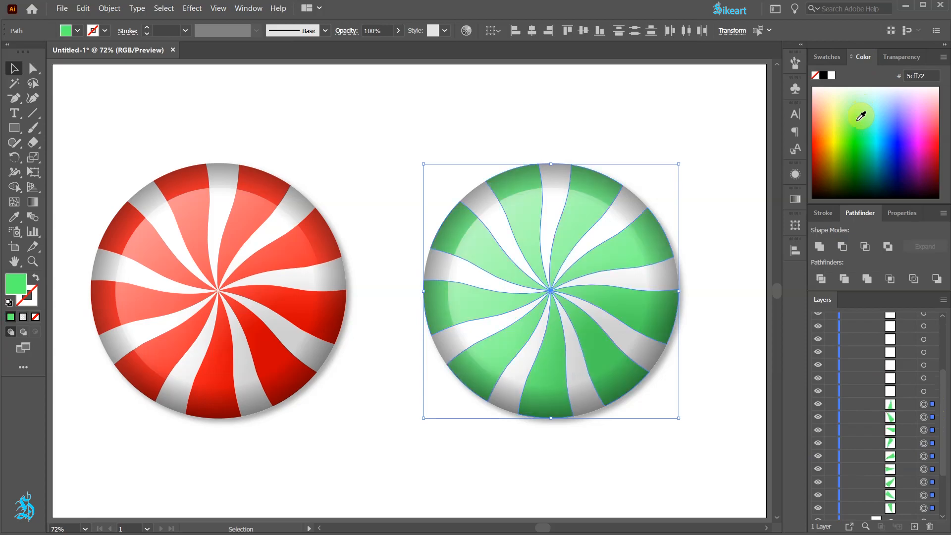
pyautogui.click(747, 106)
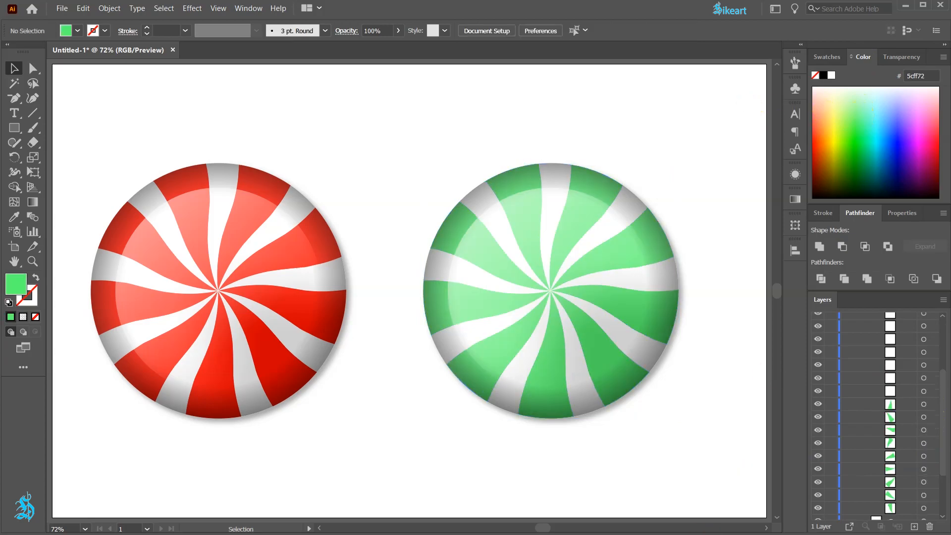